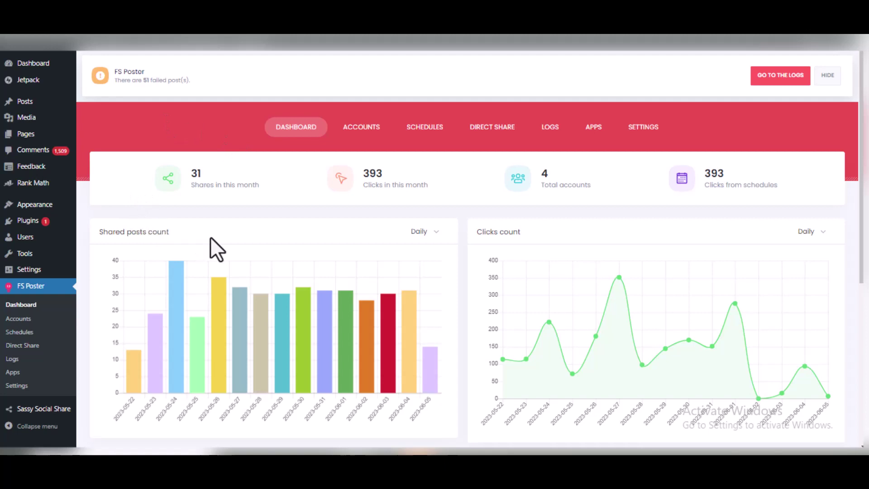
Step: Open the Accounts page of FS Poster and look over the connected Facebook account and its groups
mouse_move(68, 238)
scroll(763, 192, "down", 1)
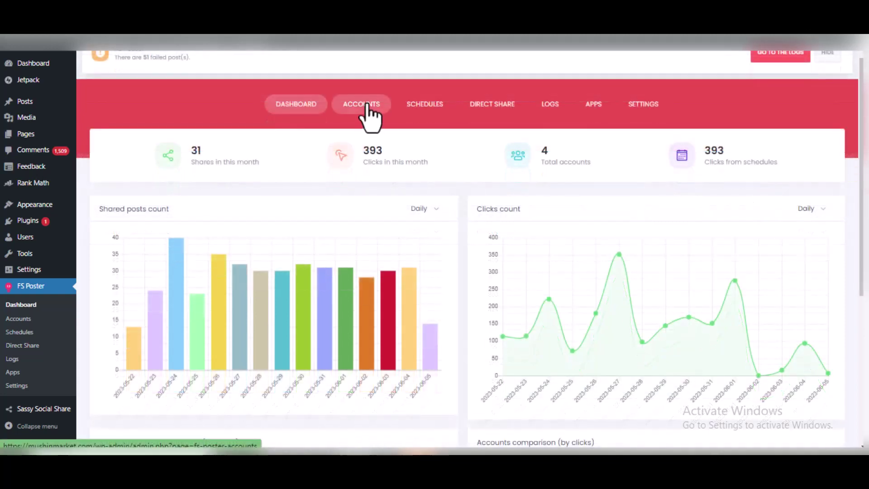
left_click(368, 105)
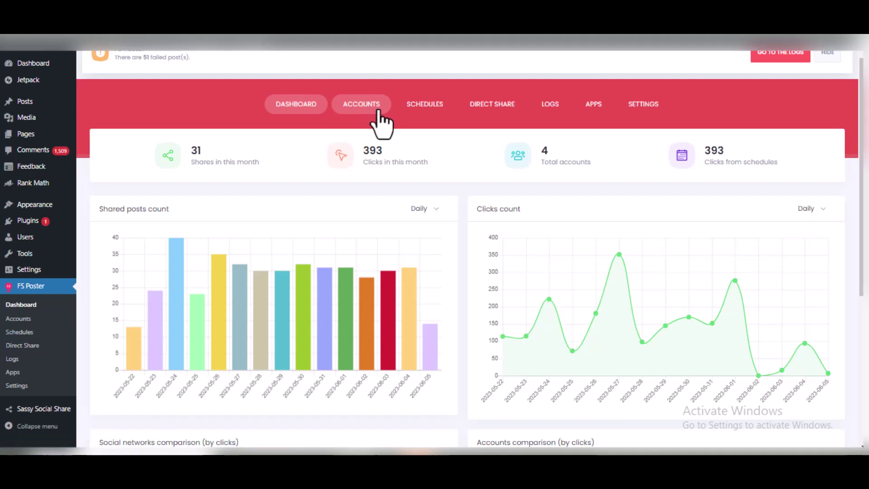
left_click(379, 112)
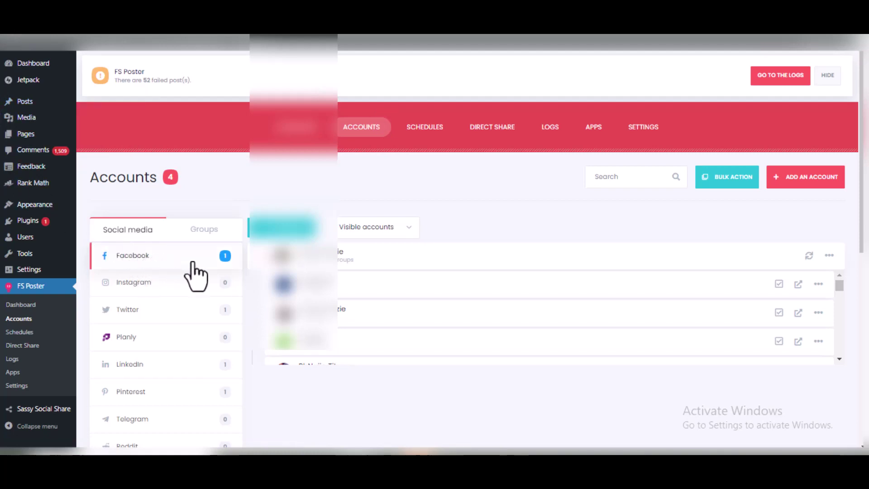
scroll(417, 425, "down", 4)
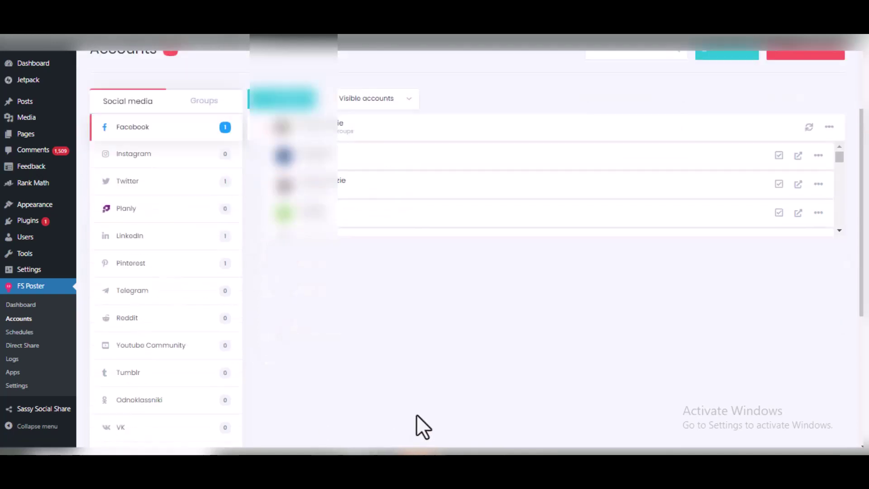
scroll(498, 307, "up", 1)
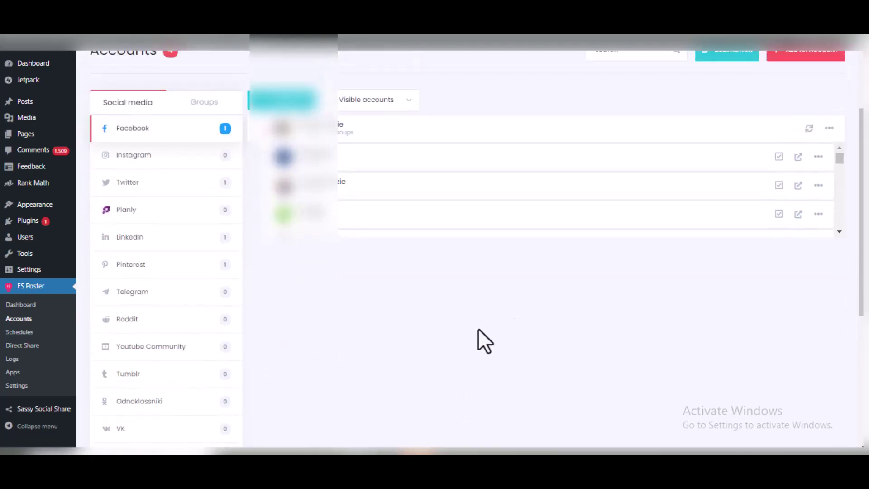
Step: Examine the authorization methods for adding an Instagram account and the list of supported social networks
left_click(172, 162)
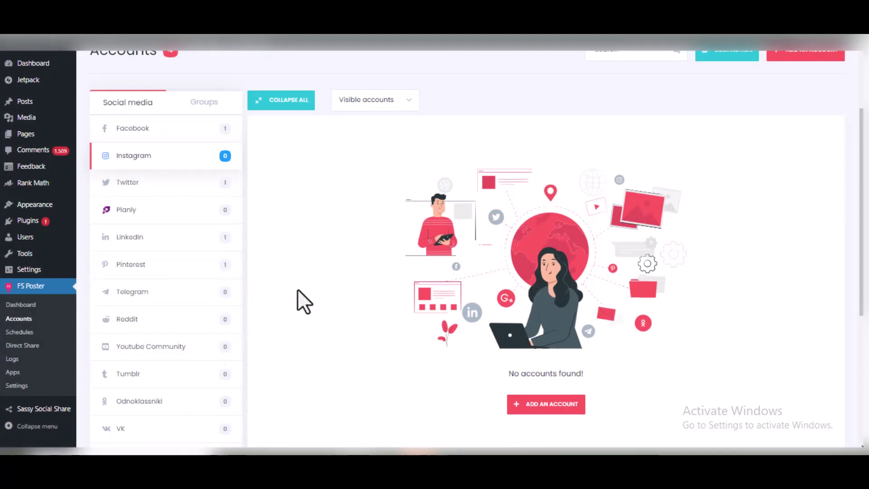
left_click(539, 408)
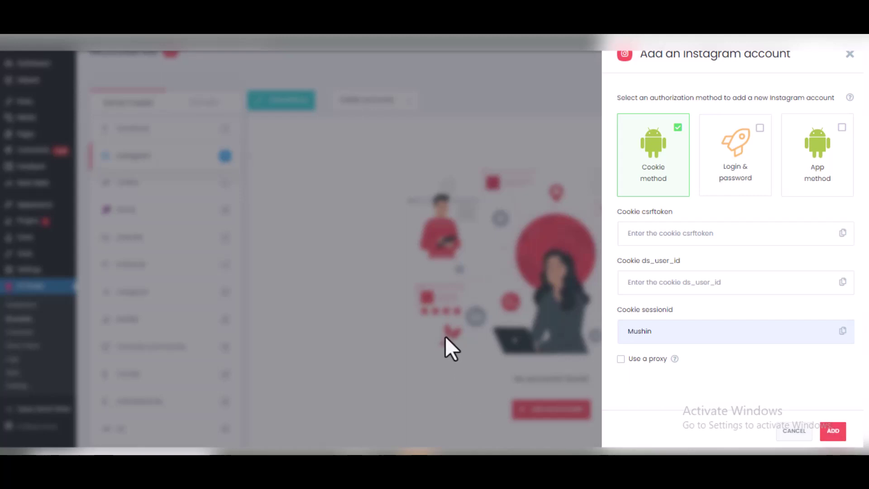
left_click(849, 54)
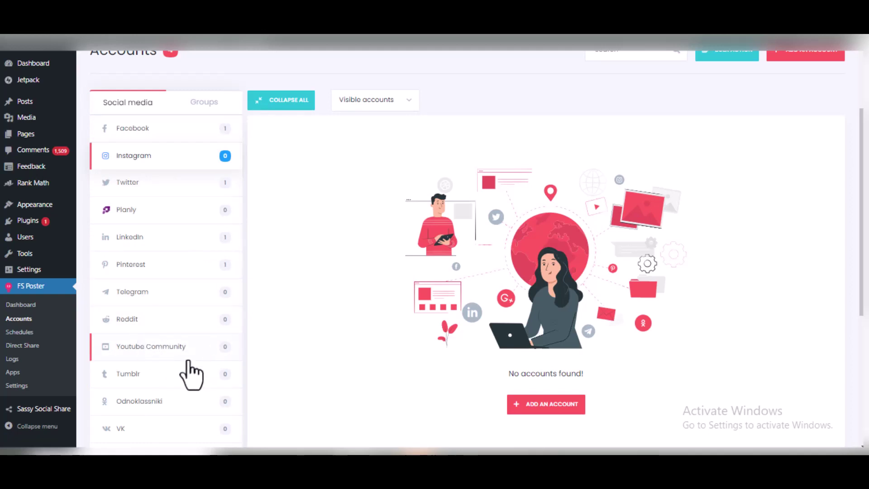
scroll(155, 353, "down", 2)
scroll(142, 348, "down", 3)
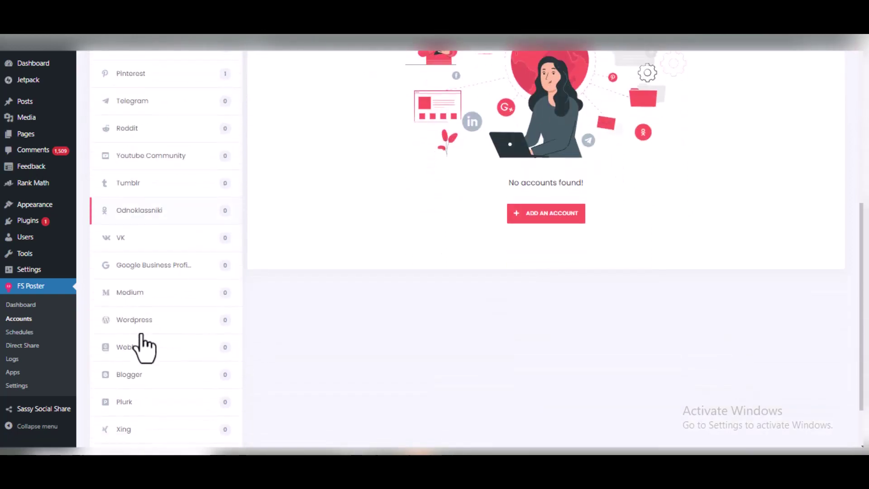
scroll(143, 348, "down", 2)
scroll(148, 369, "up", 3)
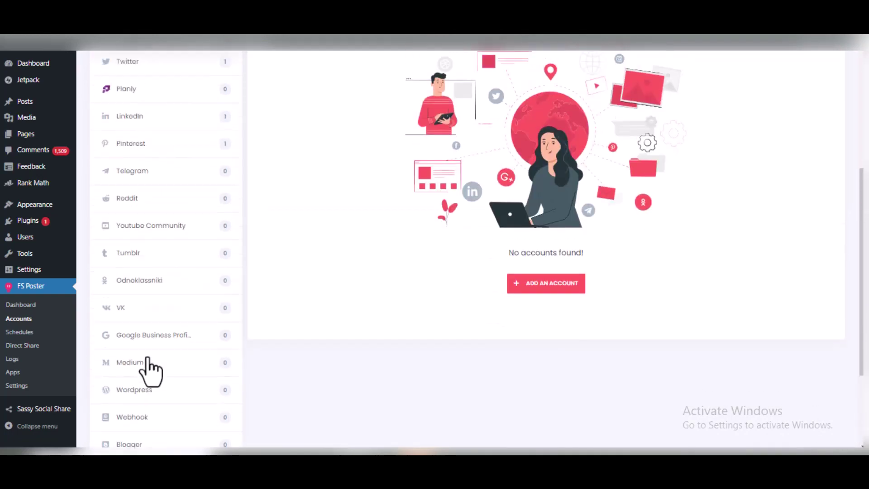
scroll(149, 369, "up", 4)
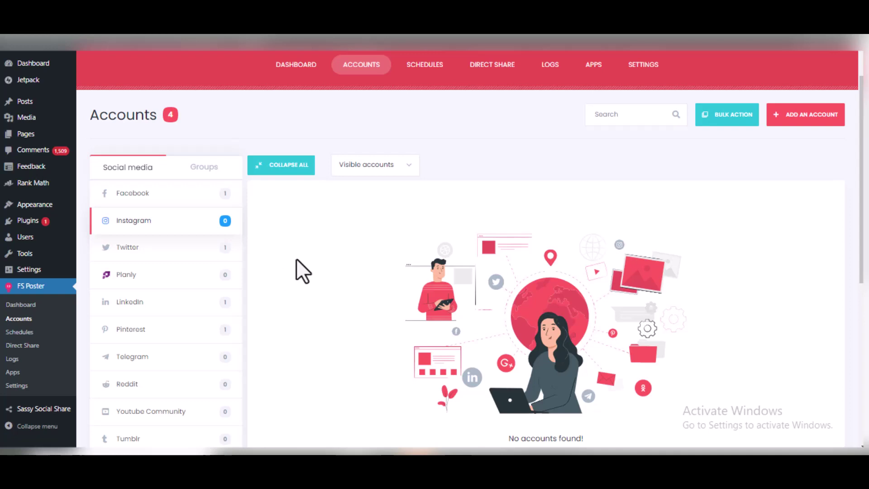
Step: Start a new schedule named vw with the start date 06/22/2023
left_click(425, 66)
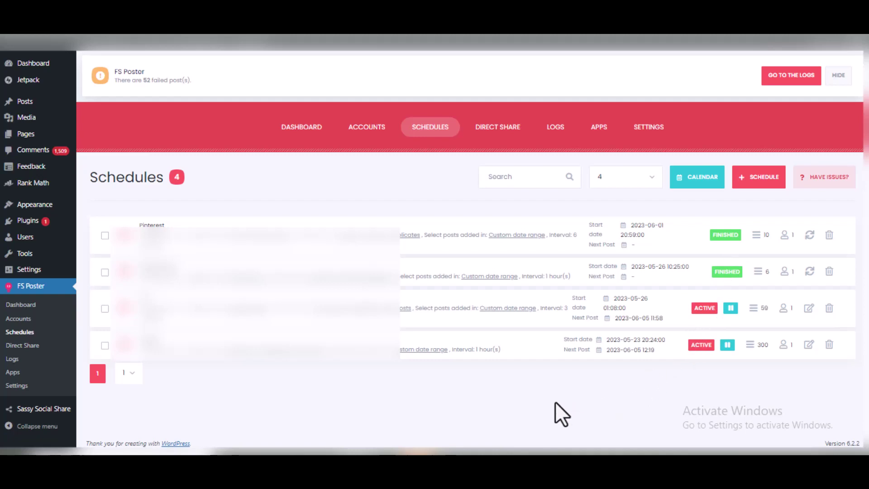
left_click(756, 183)
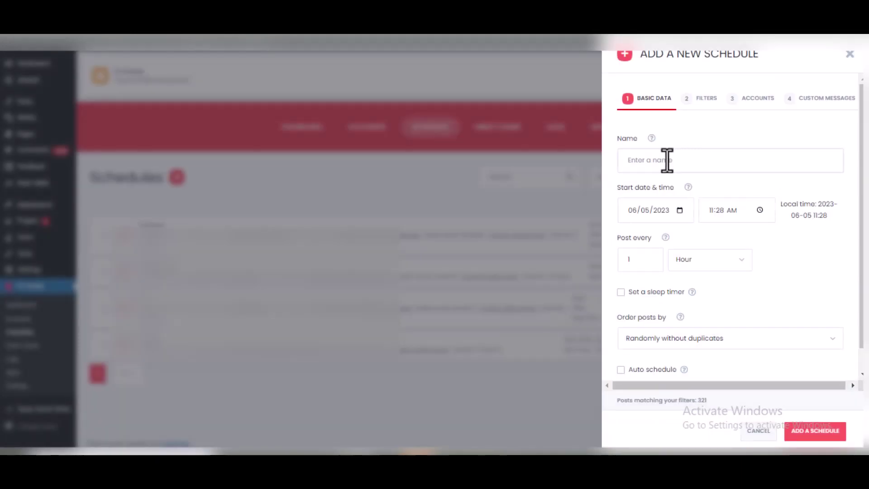
type("vw")
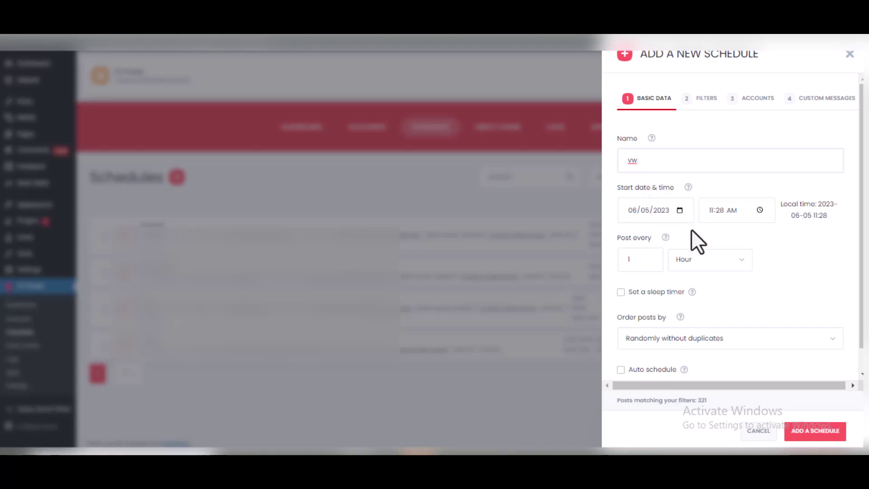
left_click(679, 210)
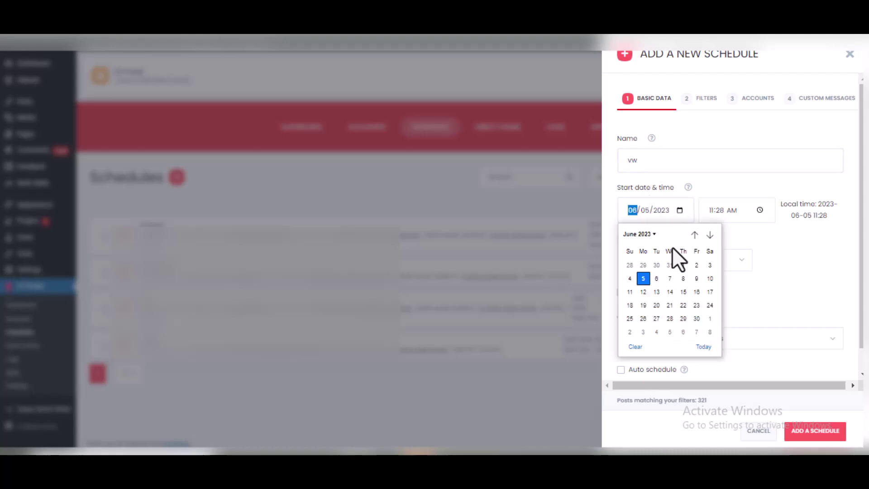
left_click(682, 306)
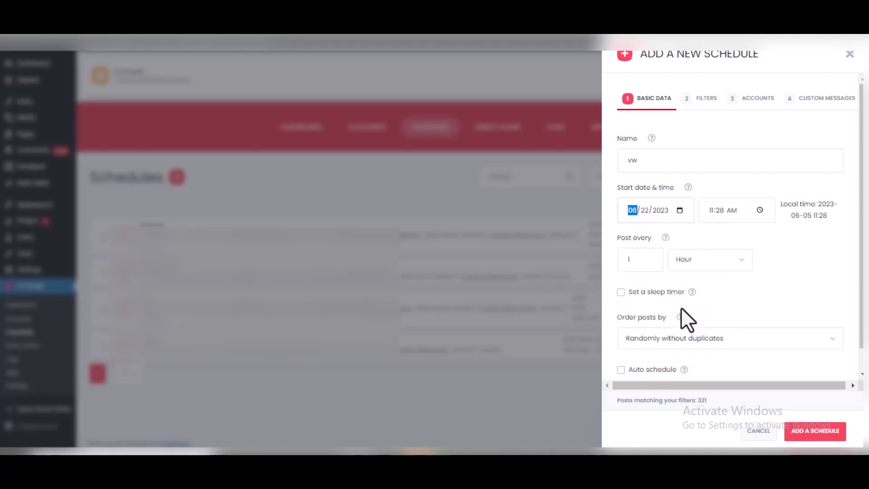
Step: Try the Day and Minute units for the posting interval and return it to every 1 hour
left_click(625, 258)
type("1")
left_click(741, 267)
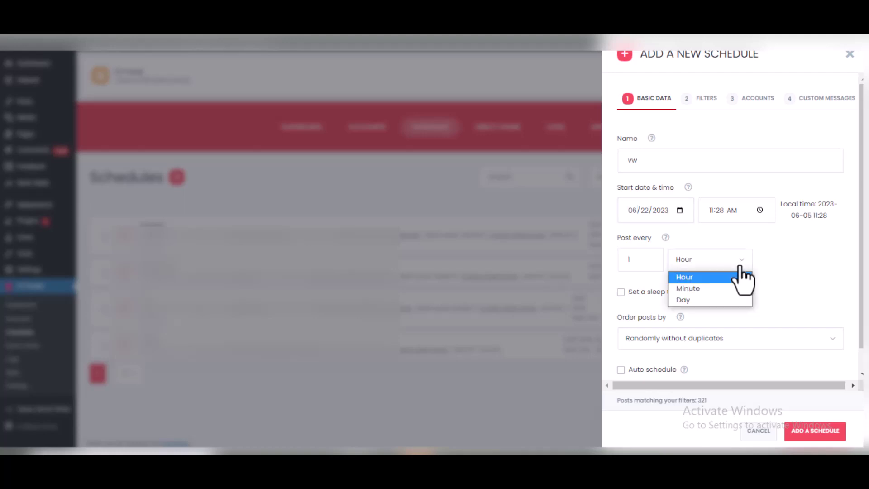
left_click(723, 301)
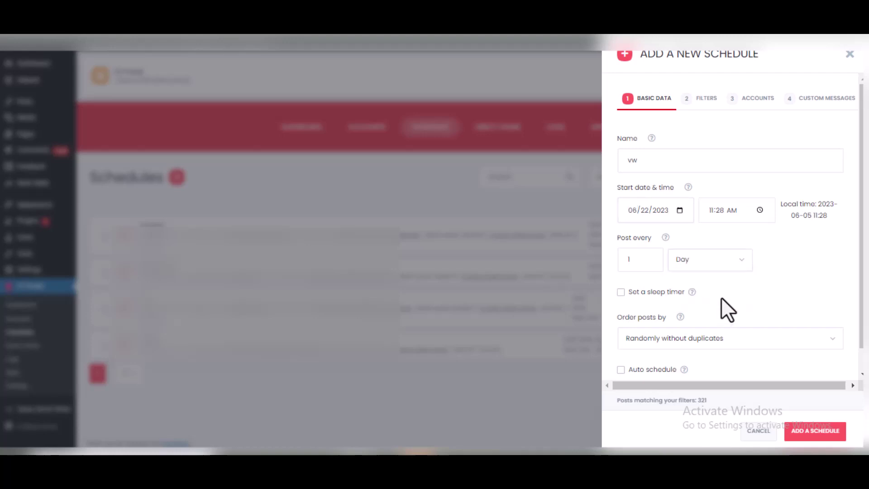
left_click(739, 267)
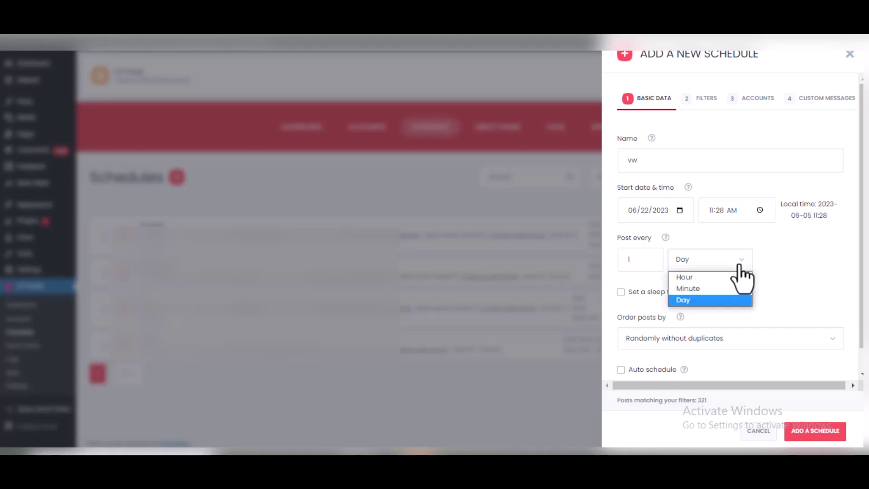
left_click(716, 290)
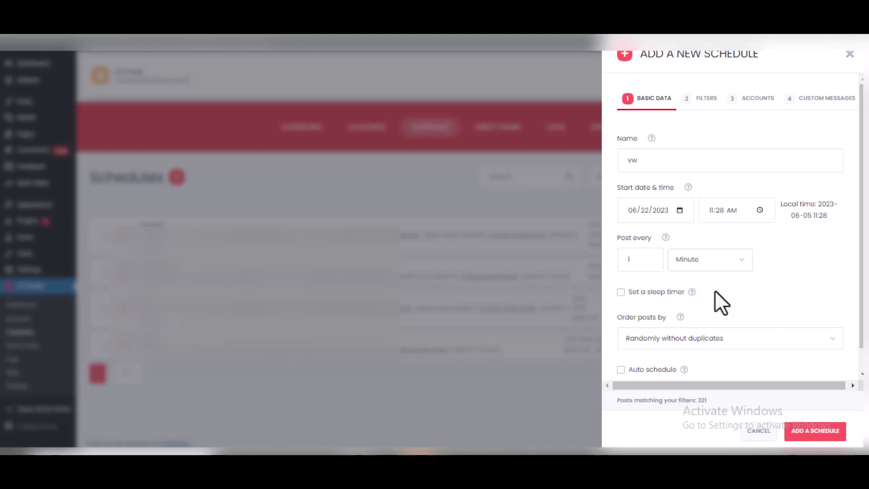
left_click(740, 267)
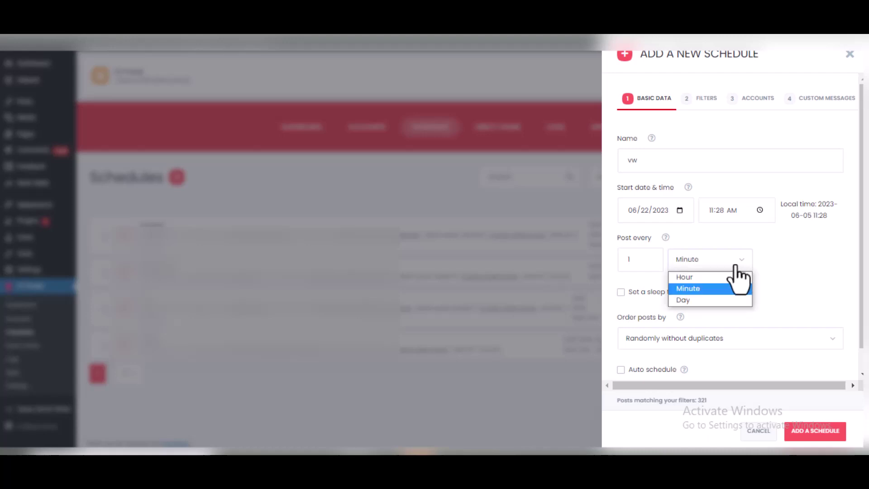
left_click(711, 277)
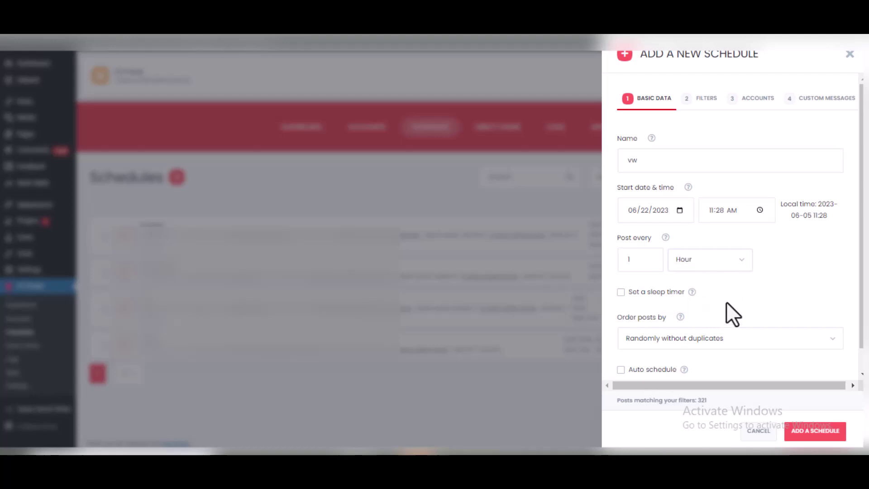
Step: Review the options for ordering the schedule's posts, keeping Randomly without duplicates
scroll(729, 280, "down", 1)
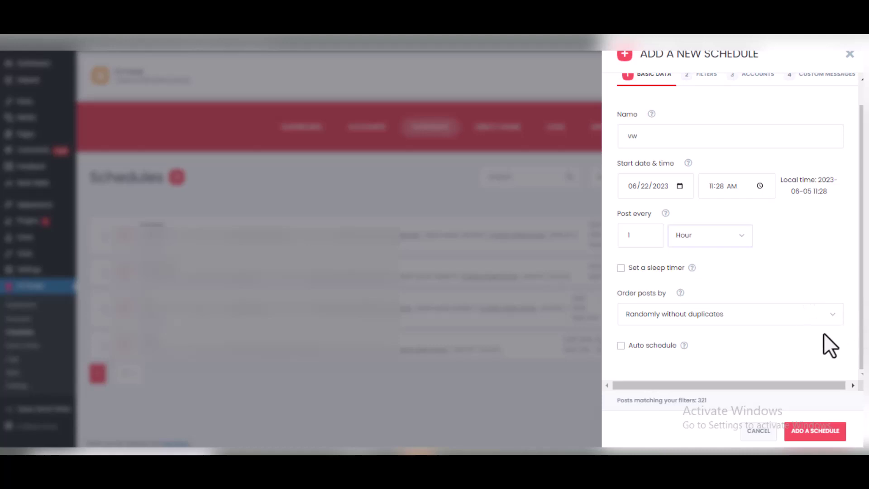
left_click(827, 317)
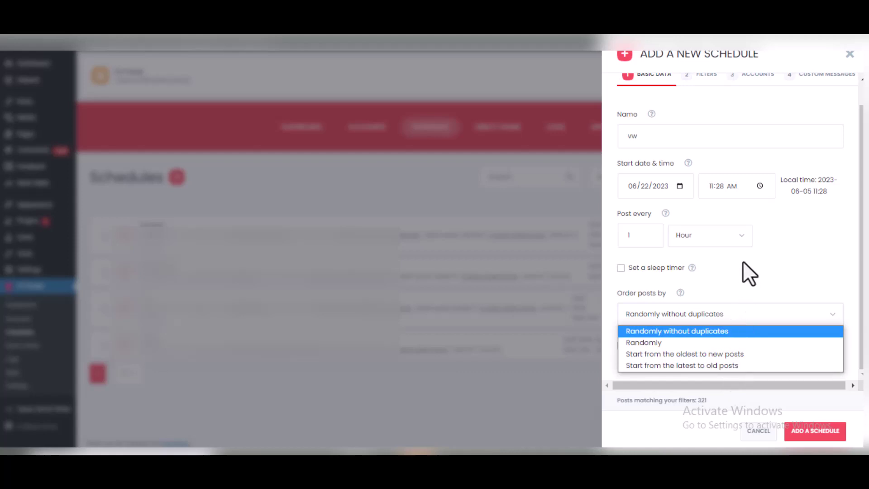
left_click(747, 317)
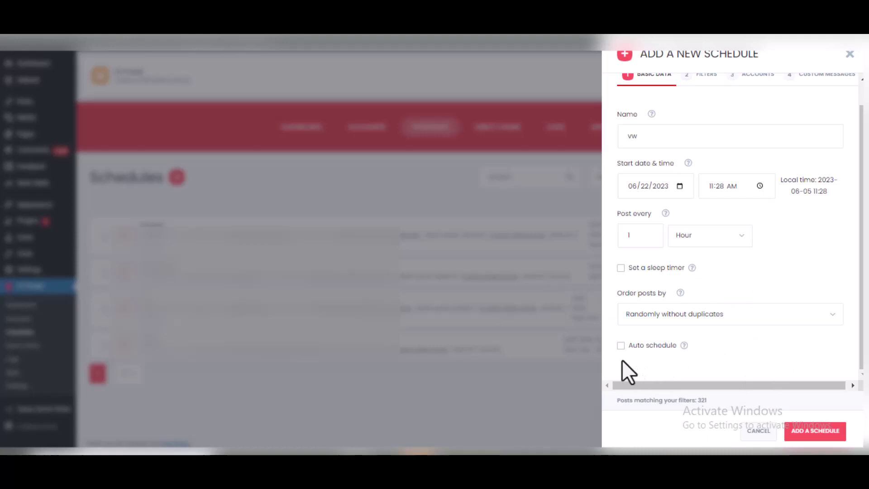
scroll(806, 269, "up", 1)
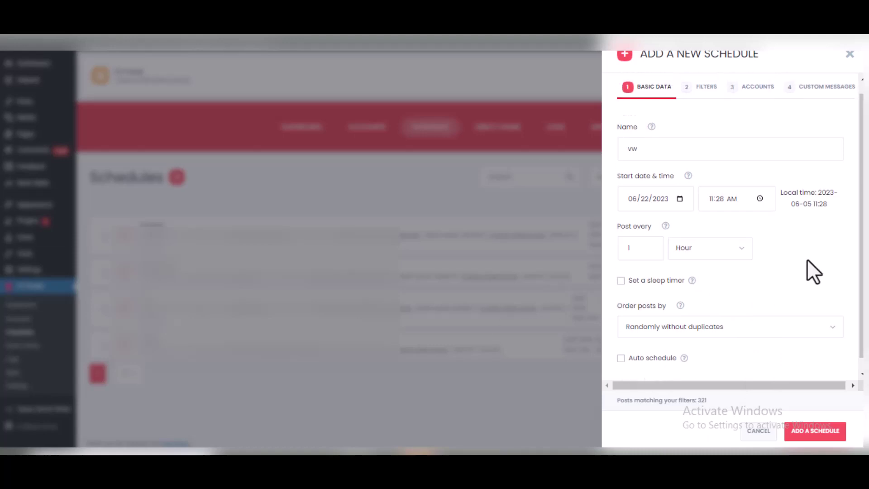
Step: In the schedule's filters, try Custom date range for the published time of the posts and set it to Today
left_click(702, 102)
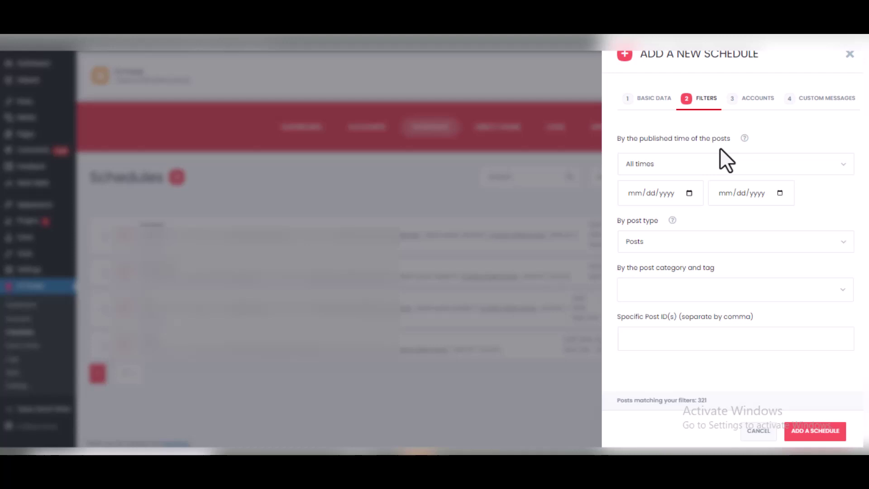
left_click(844, 168)
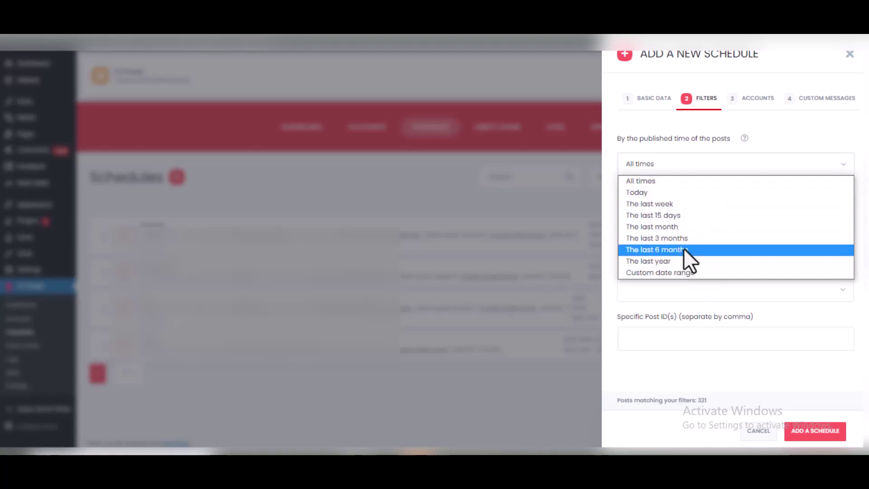
left_click(697, 271)
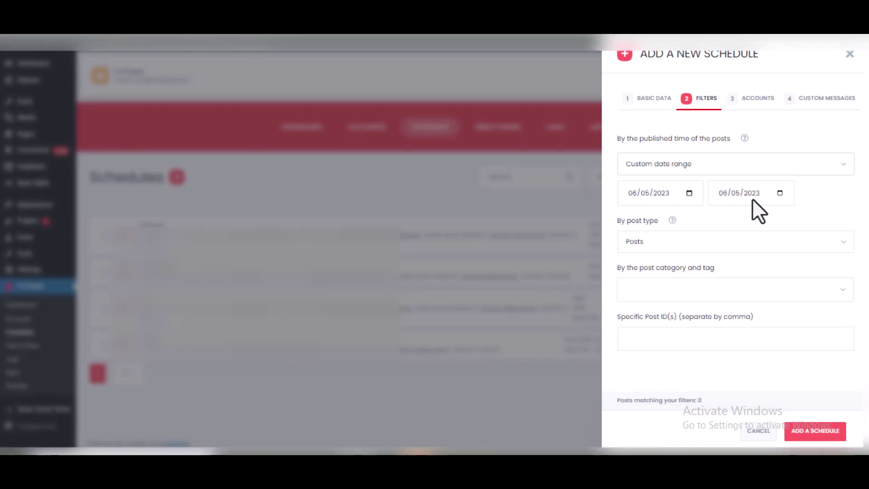
left_click(805, 173)
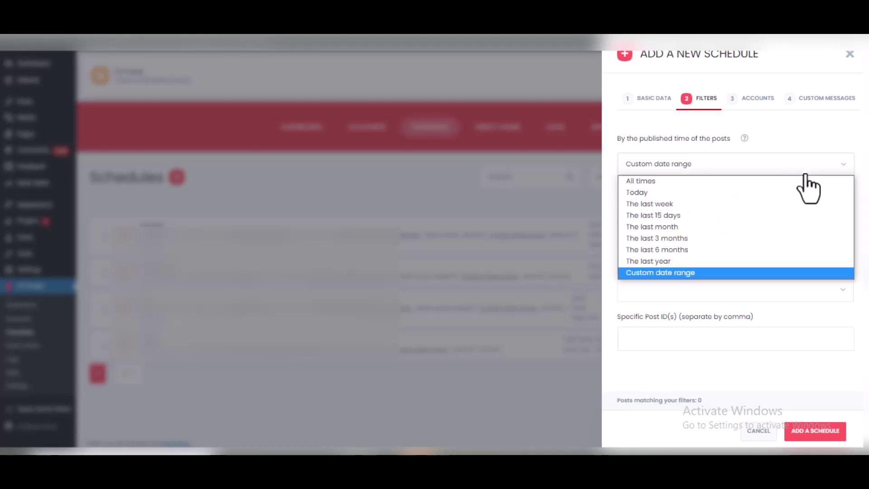
left_click(689, 197)
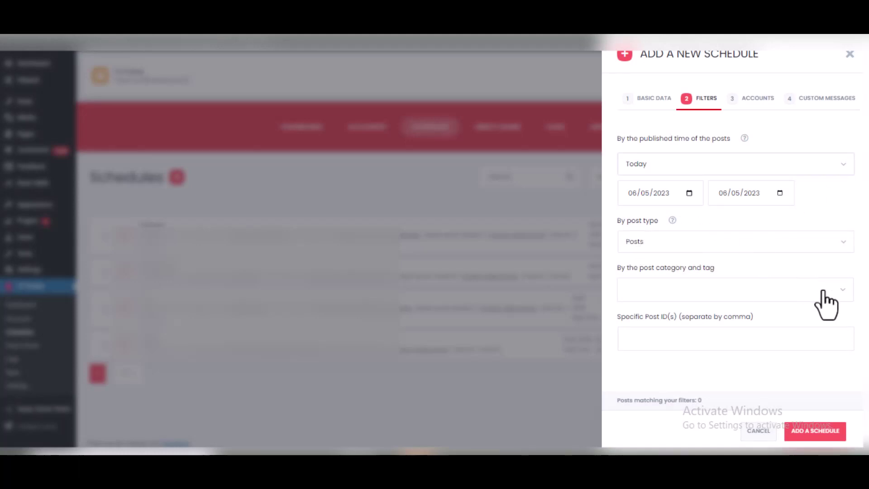
Step: Set the schedule's post type filter to Pages and its category and tag filter to Articles
left_click(843, 253)
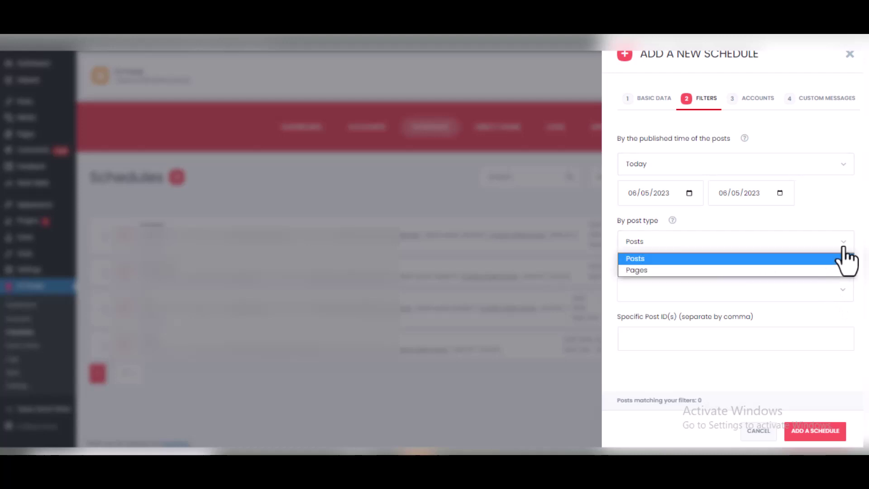
left_click(660, 271)
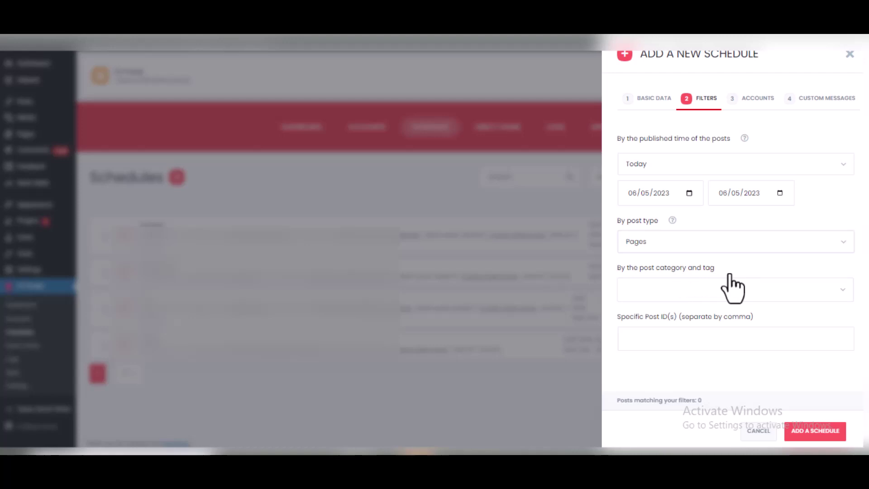
left_click(843, 291)
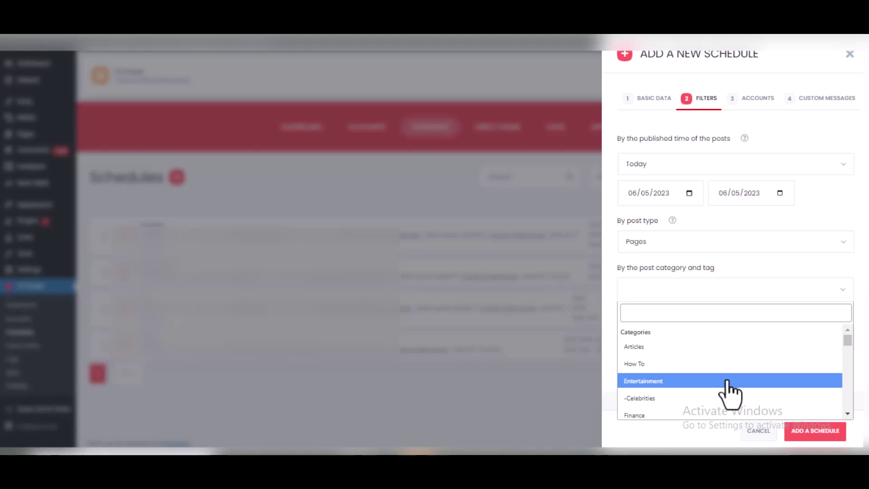
left_click(694, 347)
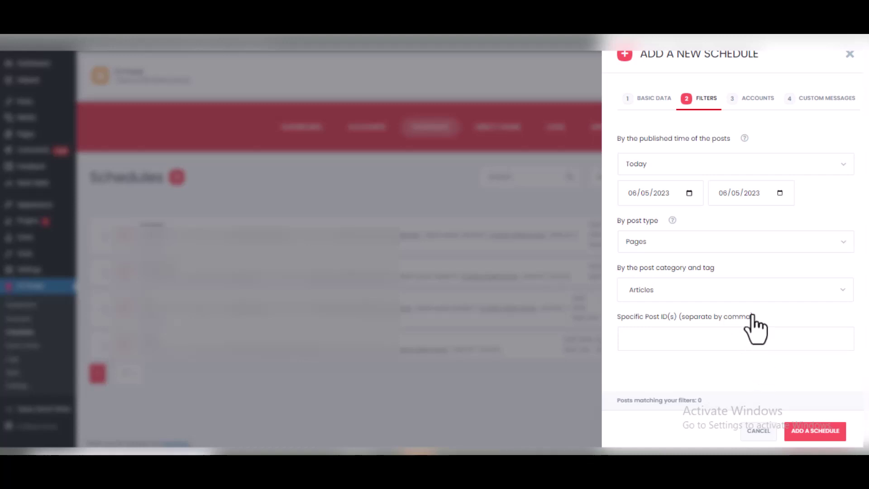
Step: Add four social media accounts to the new schedule and close the account selection
left_click(755, 117)
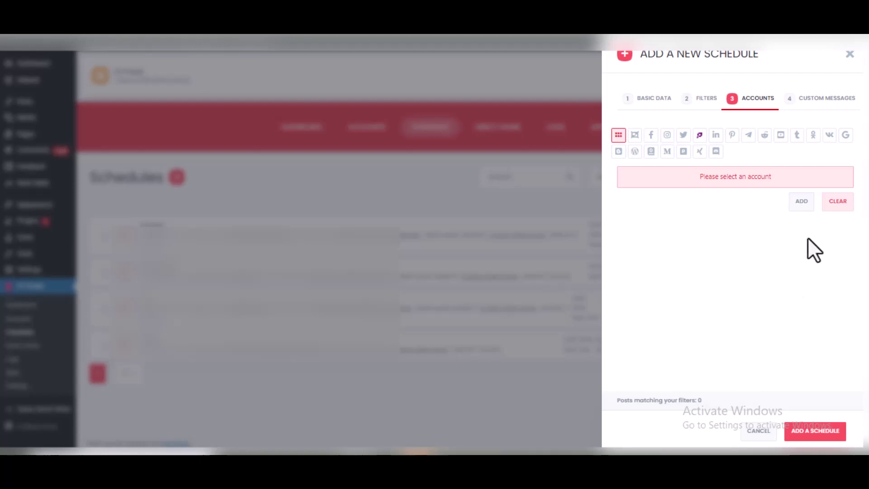
left_click(801, 209)
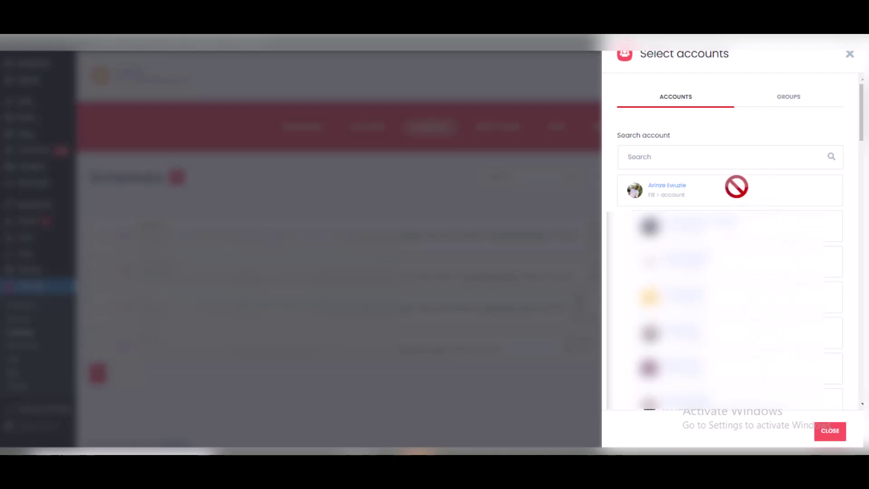
left_click(701, 157)
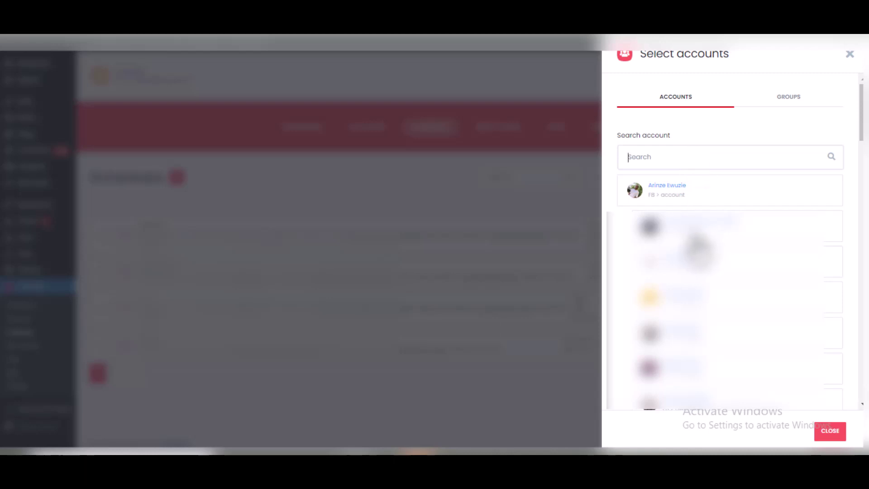
left_click(754, 252)
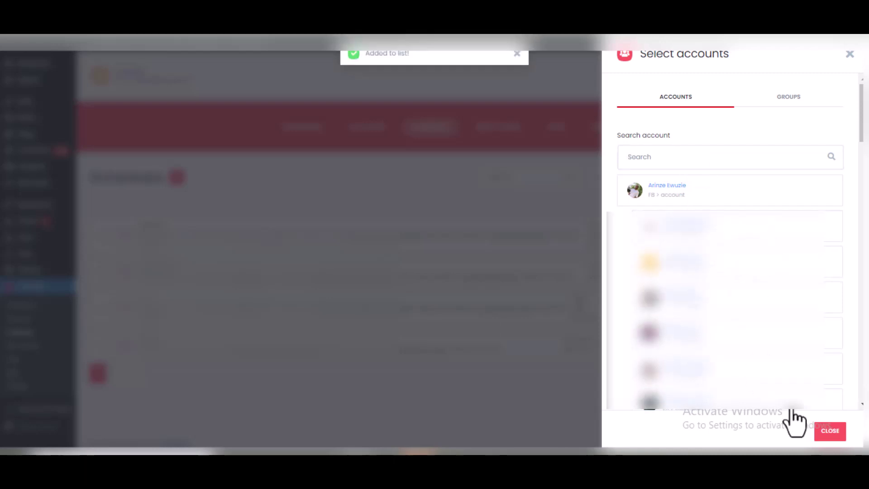
left_click(769, 305)
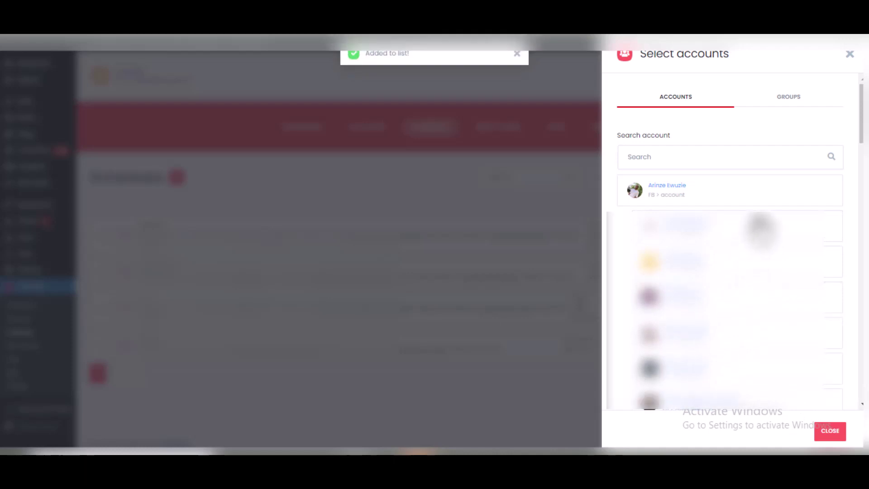
left_click(761, 242)
left_click(765, 267)
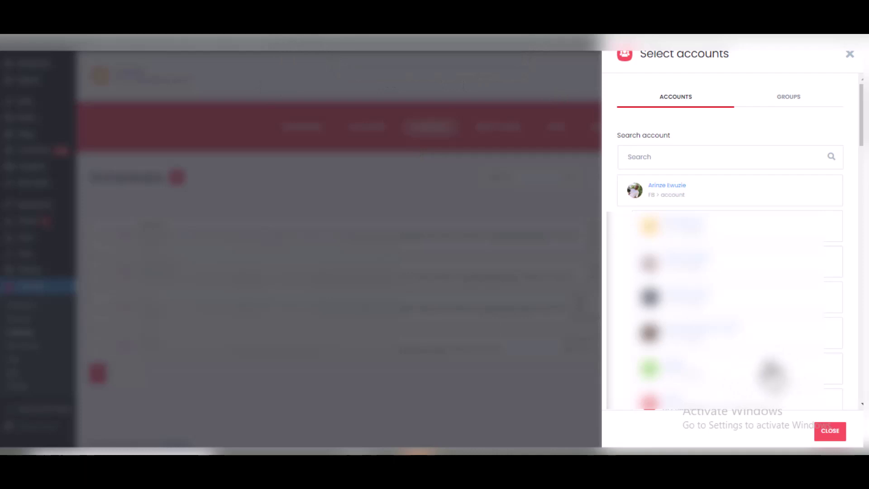
left_click(830, 433)
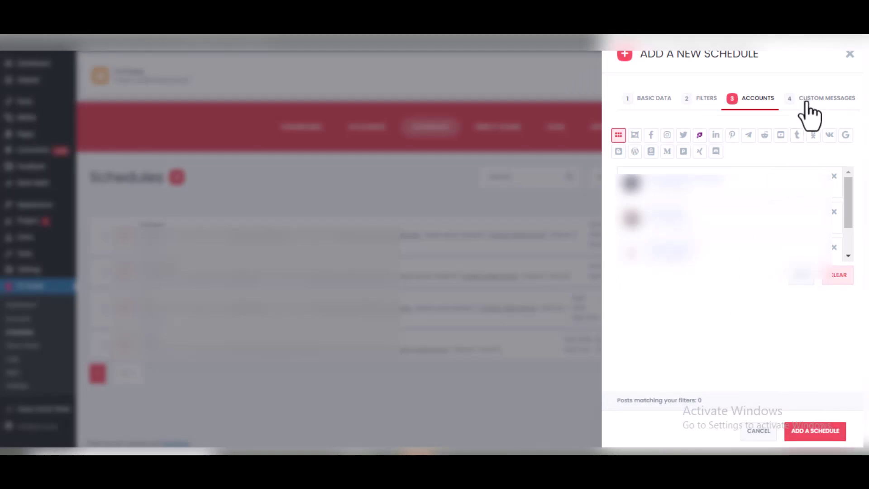
Step: Customize the schedule's Facebook post message as {title} {content_short_100} {tags}
left_click(807, 105)
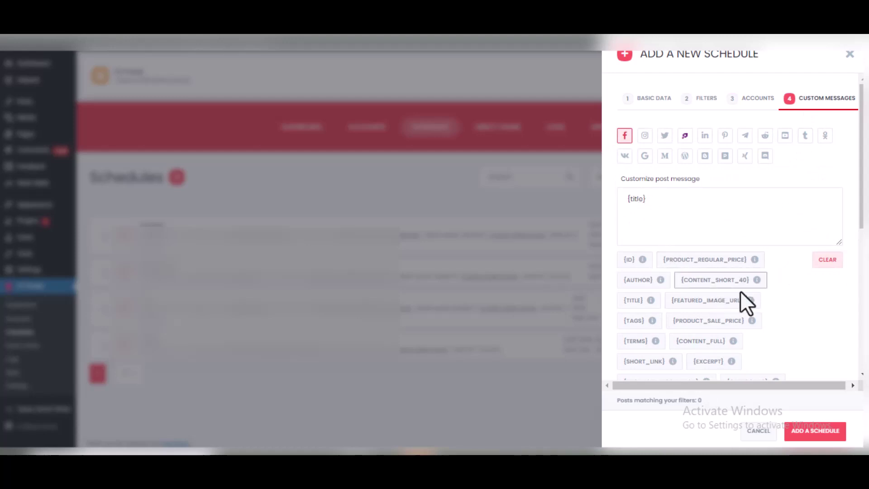
left_click(728, 286)
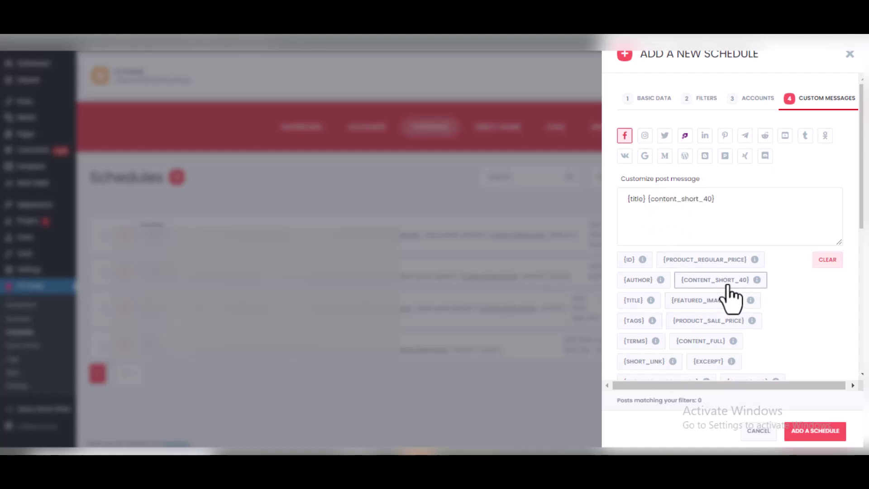
left_click(708, 202)
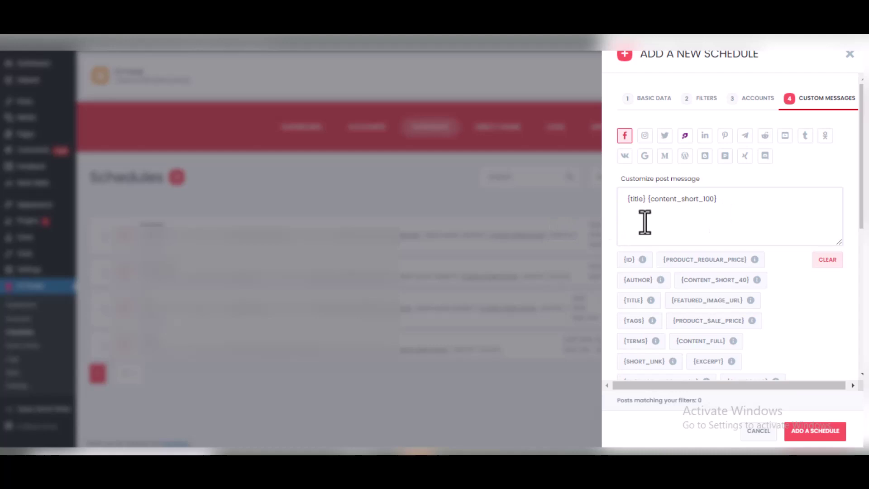
left_click(709, 199)
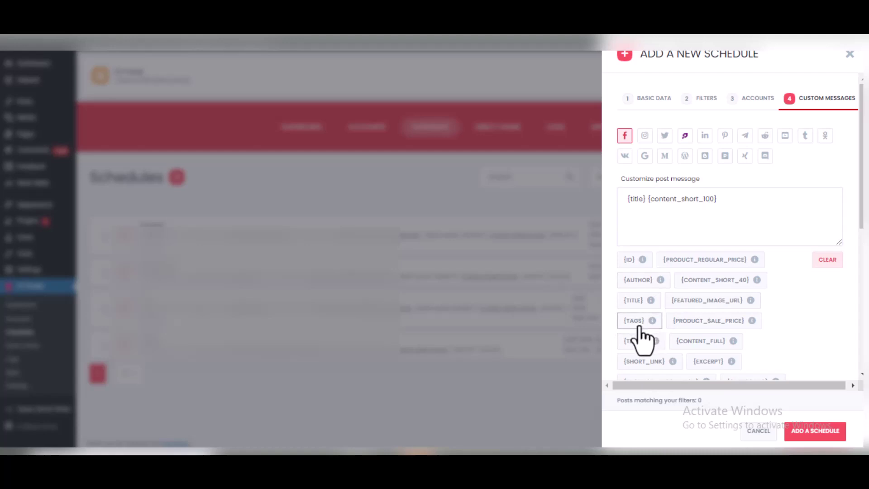
left_click(645, 322)
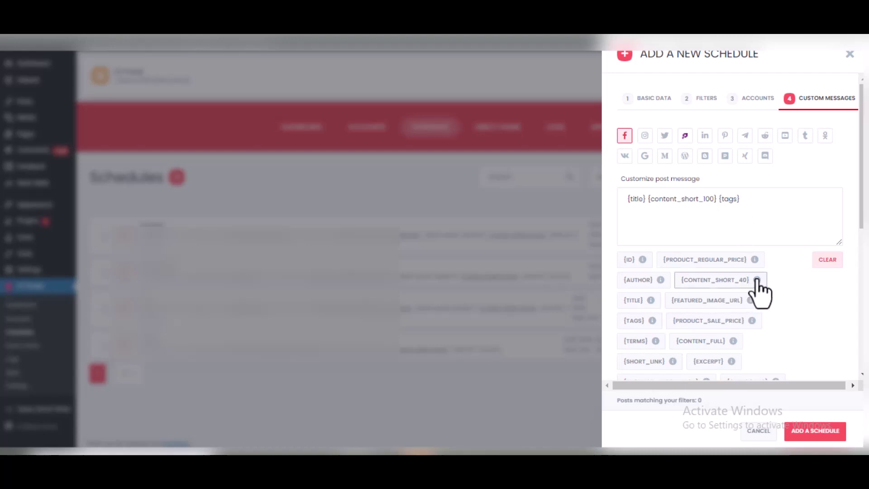
Step: Review the Facebook story message and its placeholders, keeping {title}, and try to add the schedule
scroll(790, 308, "down", 1)
scroll(774, 285, "up", 1)
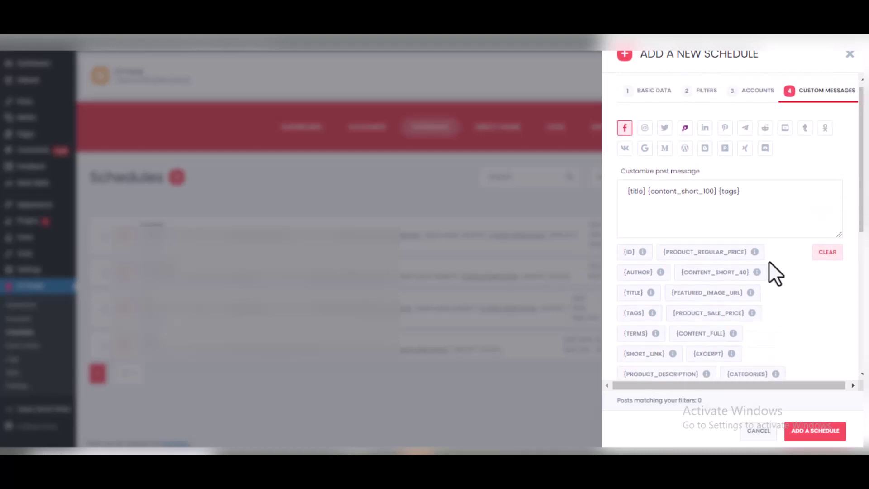
scroll(702, 252, "down", 5)
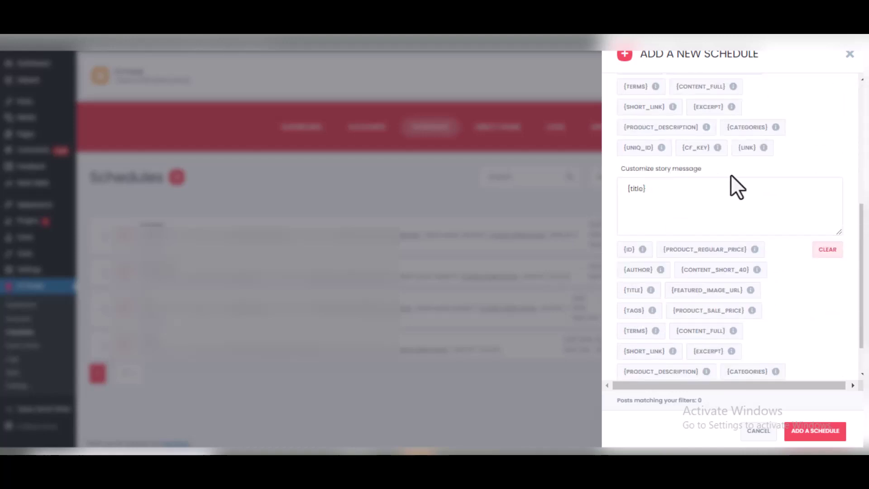
scroll(709, 191, "down", 1)
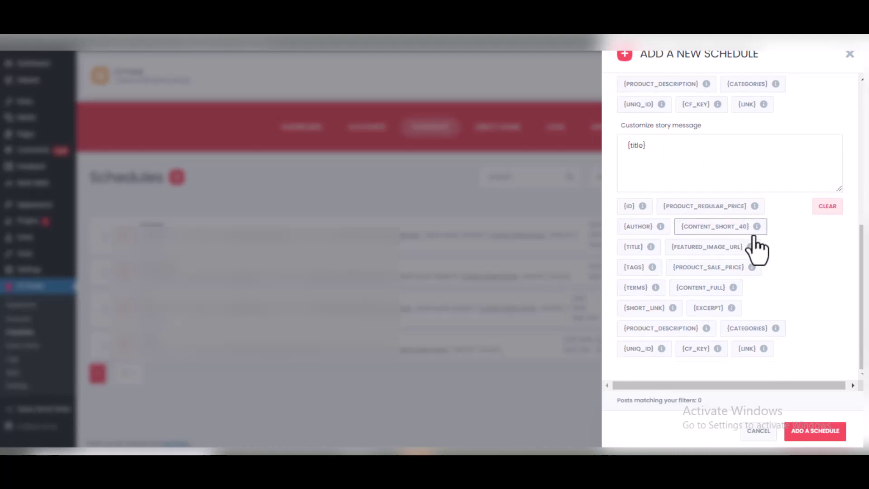
scroll(752, 248, "up", 1)
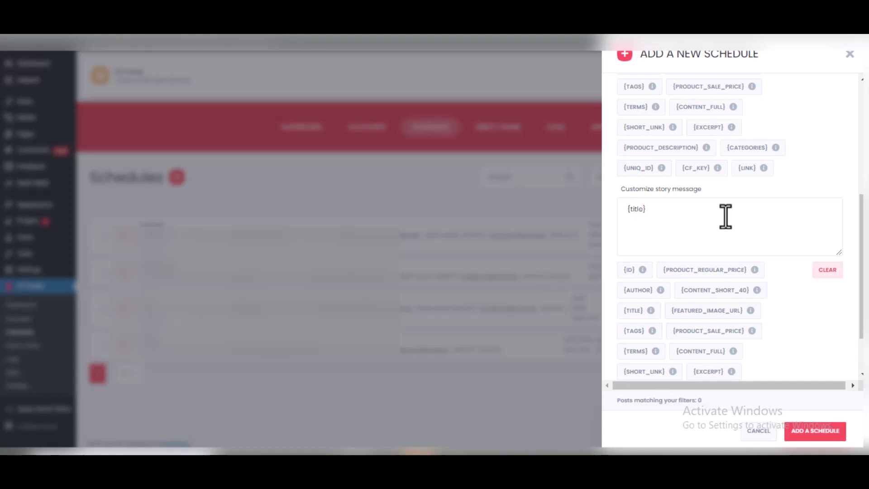
left_click(805, 435)
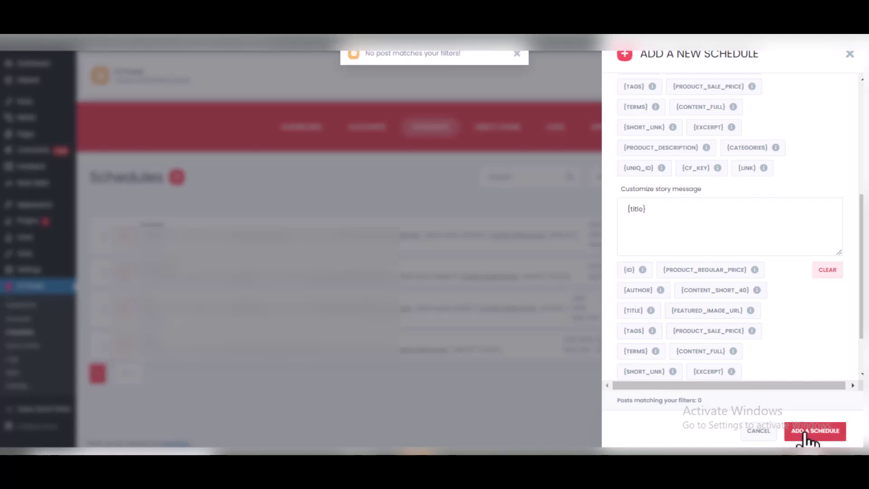
Step: Set the schedule's post type filter to Posts and the published time to The last 15 days, and add the schedule
scroll(799, 301, "up", 5)
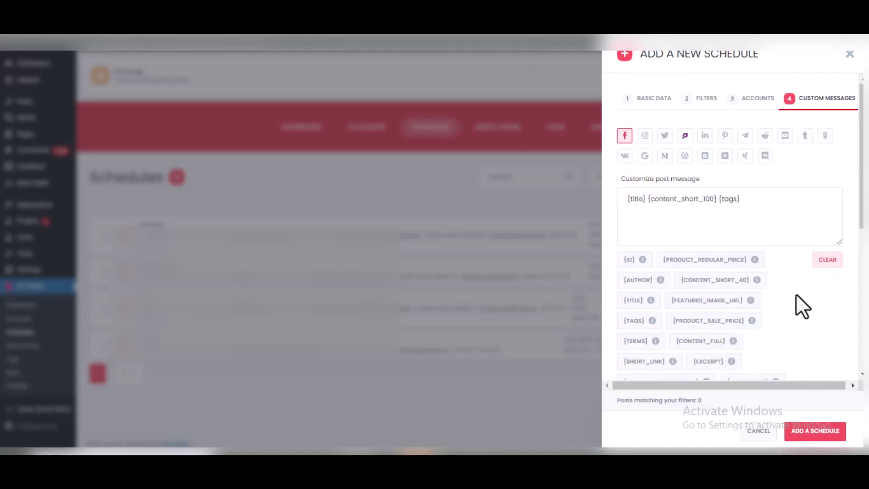
left_click(706, 99)
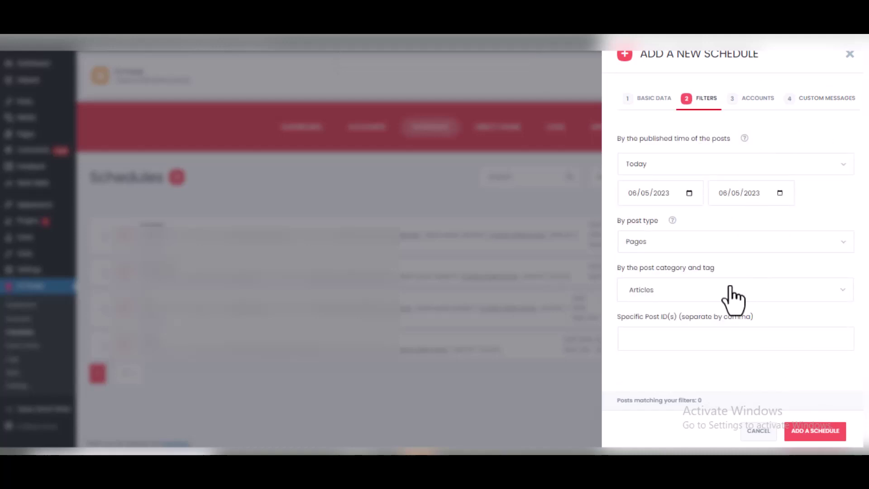
left_click(674, 249)
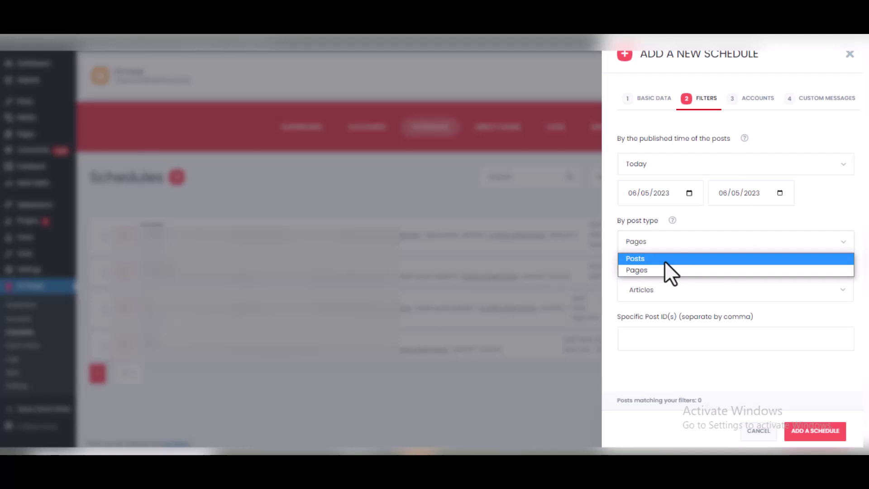
left_click(665, 262)
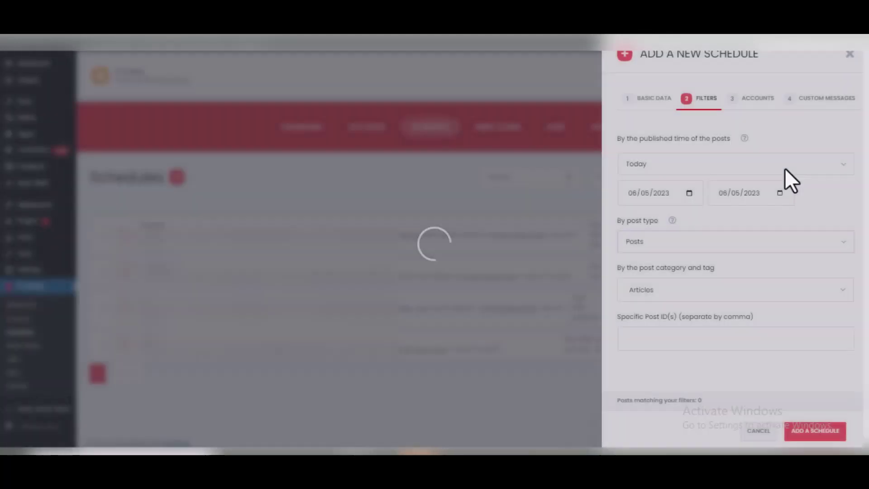
left_click(785, 168)
left_click(684, 213)
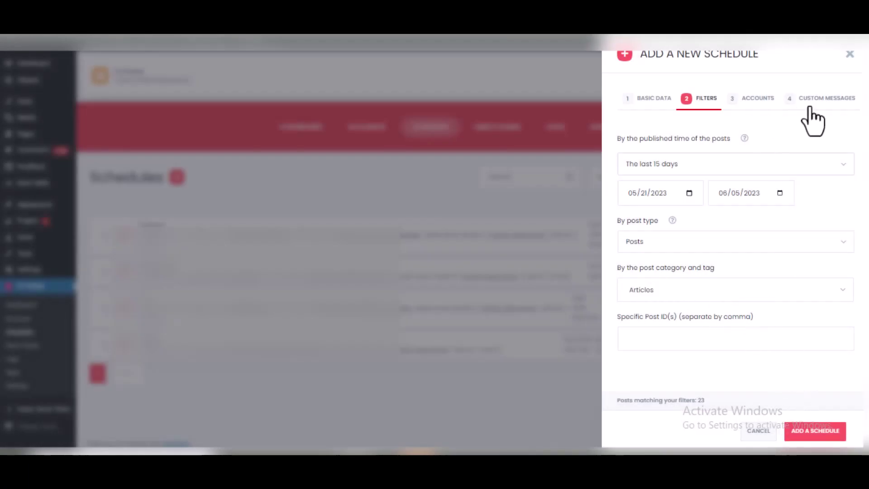
left_click(809, 435)
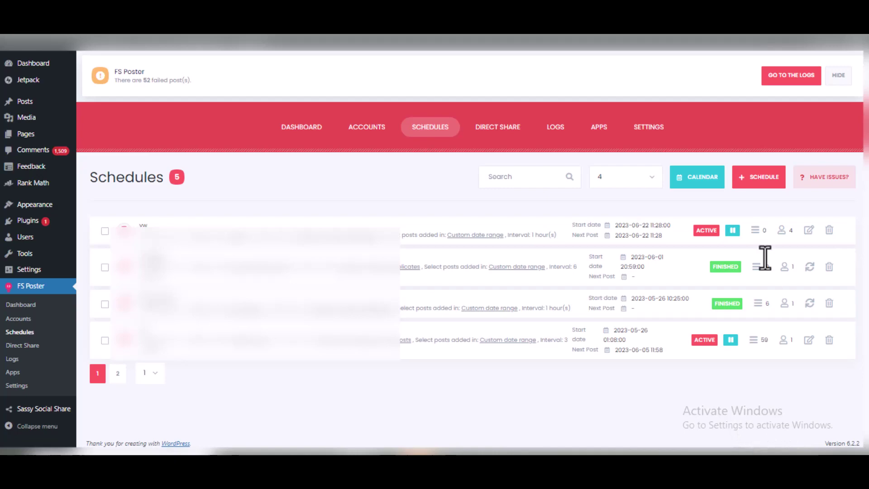
Step: Delete the newly added schedule from the schedules list
left_click(829, 231)
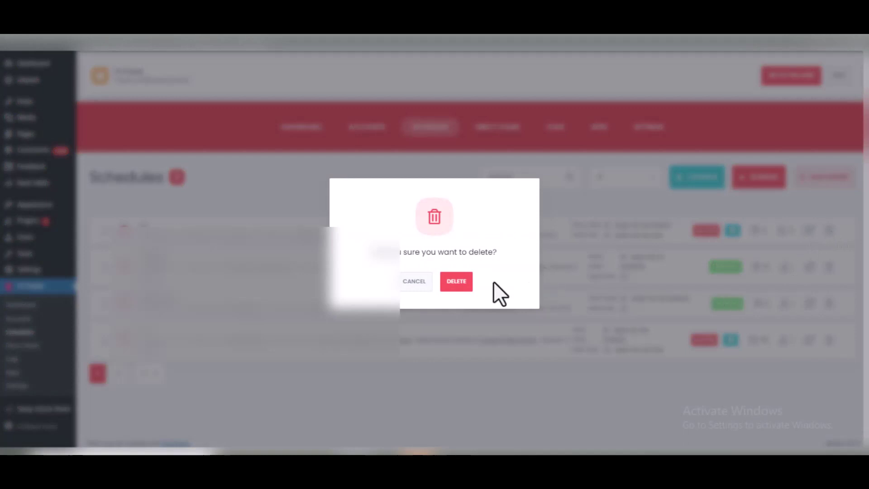
left_click(466, 287)
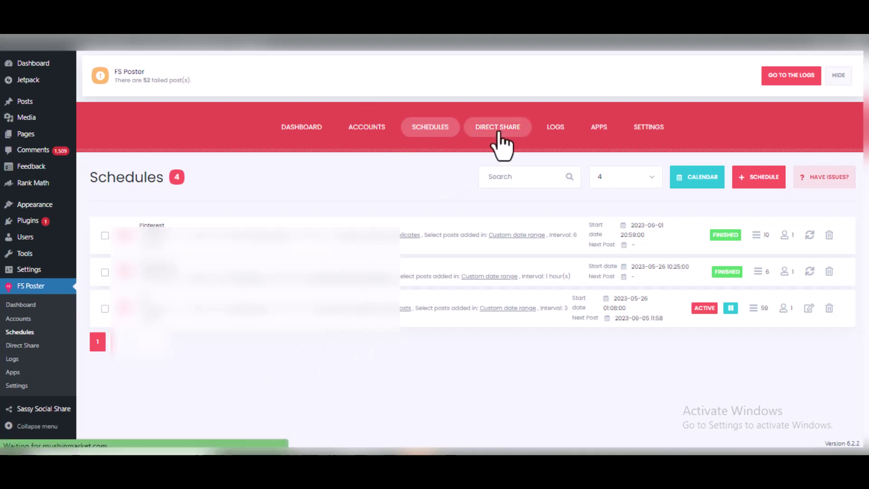
Step: Examine the Direct Share form's title, image, link, message, sharing and account options, and look at the Accounts page
left_click(442, 128)
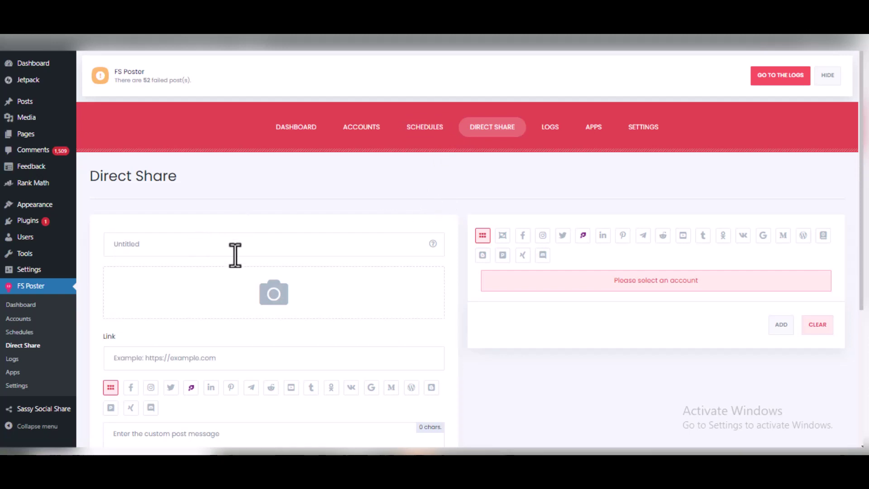
scroll(235, 254, "down", 2)
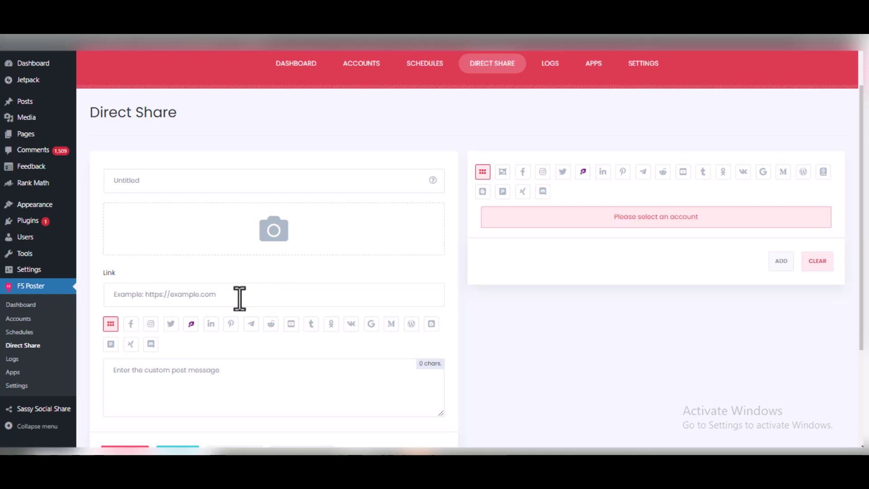
scroll(202, 287, "down", 3)
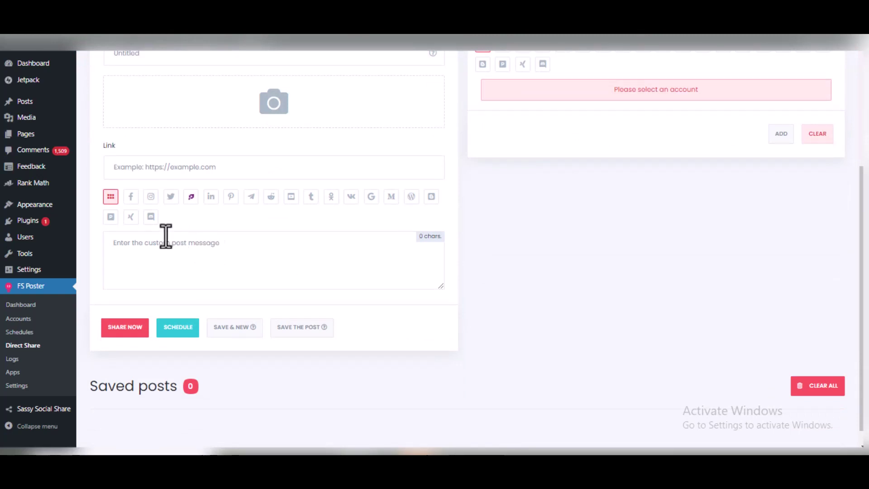
scroll(242, 268, "down", 1)
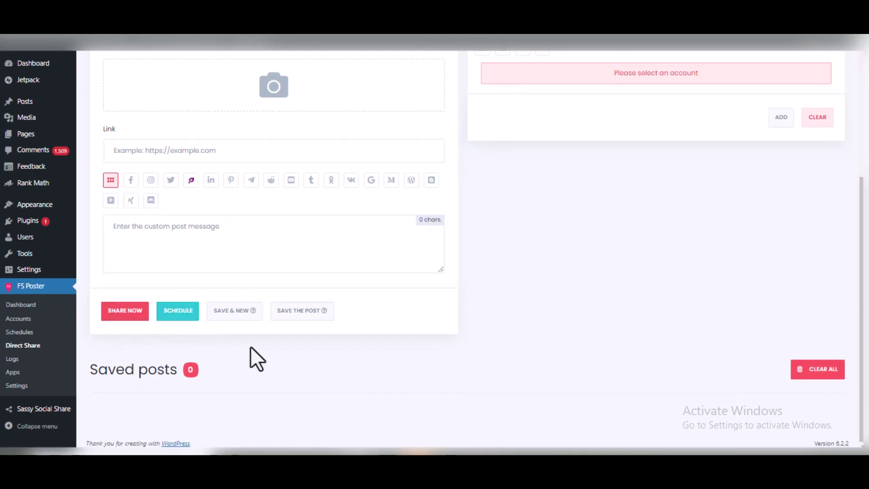
scroll(380, 367, "up", 4)
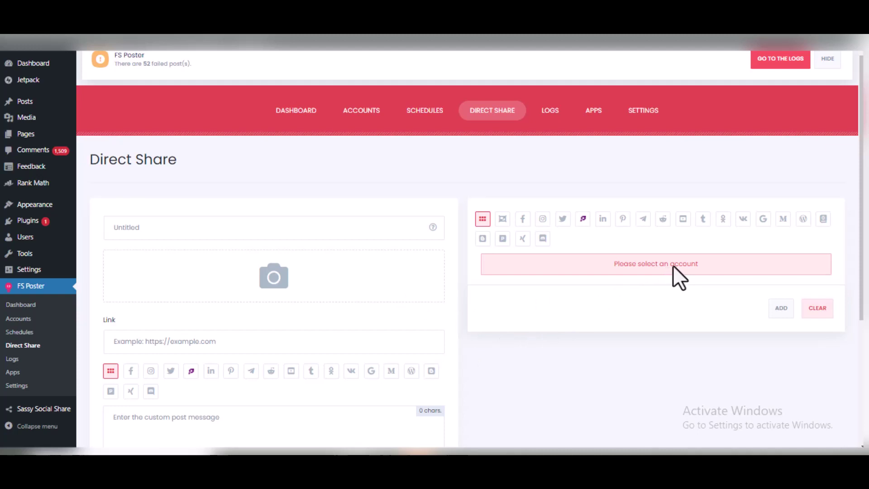
left_click(368, 115)
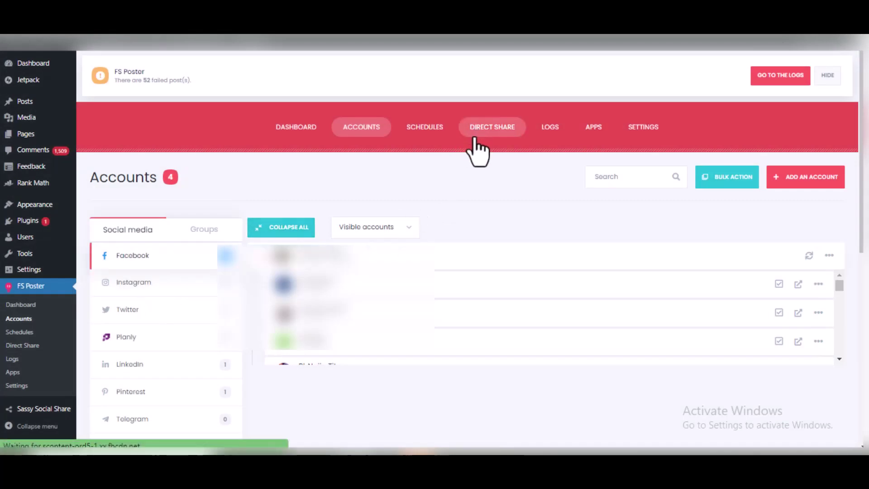
Step: Retry the first failed Twitter share in the logs, close the posting progress, and show page 4 of the log entries
left_click(550, 127)
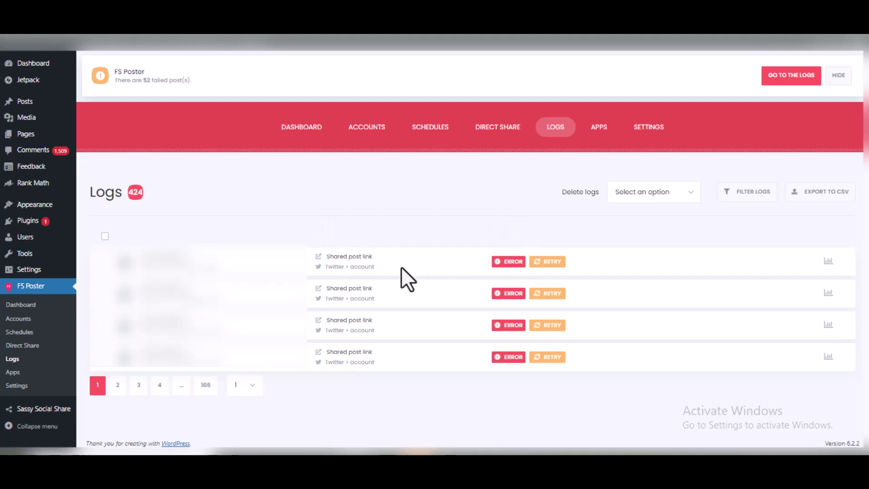
left_click(551, 266)
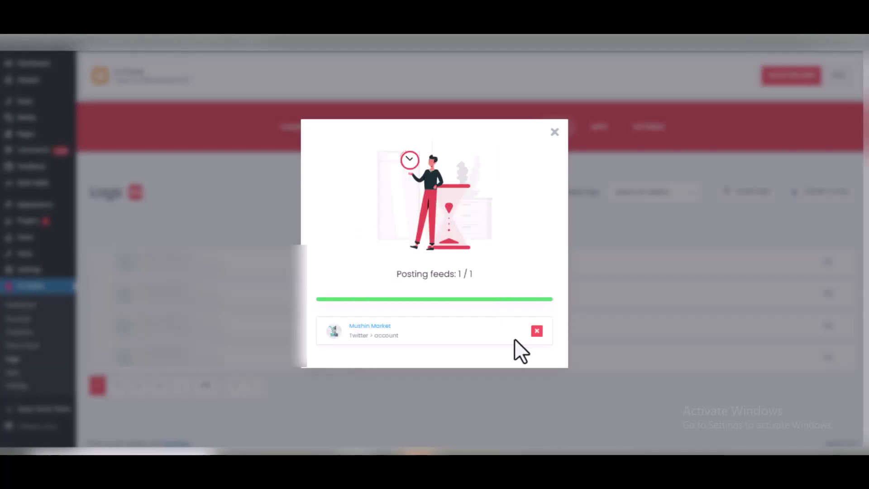
left_click(556, 138)
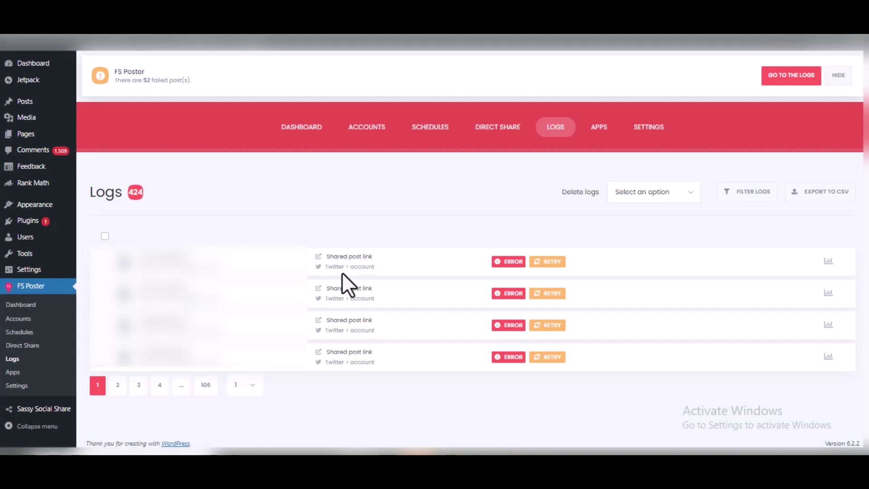
left_click(163, 393)
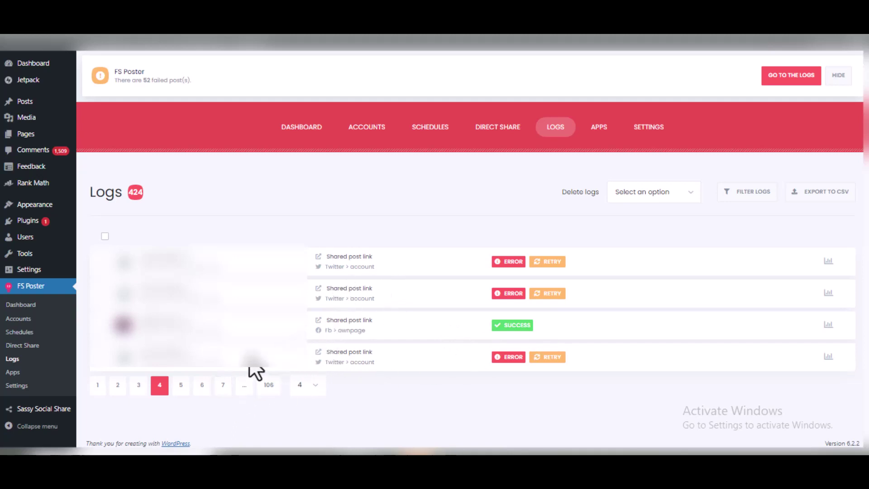
Step: Look at pages 7 and 10 of the log entries and examine the social networks listed on the Apps page
left_click(221, 389)
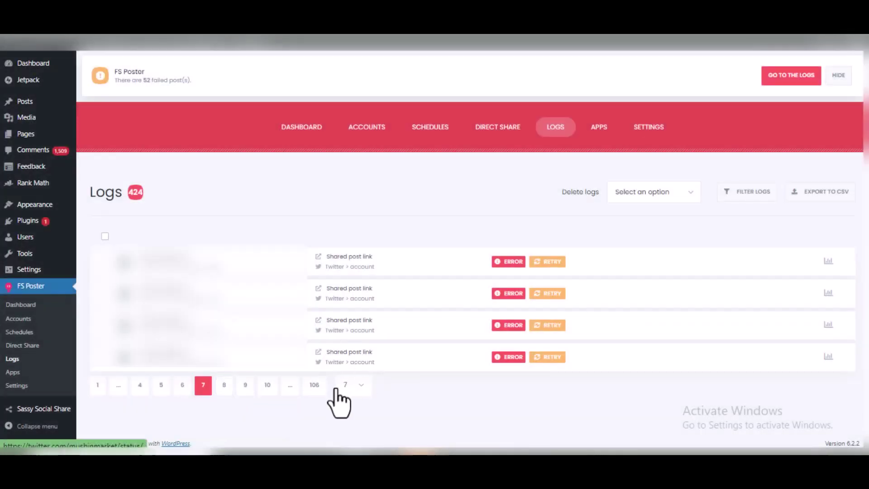
left_click(267, 386)
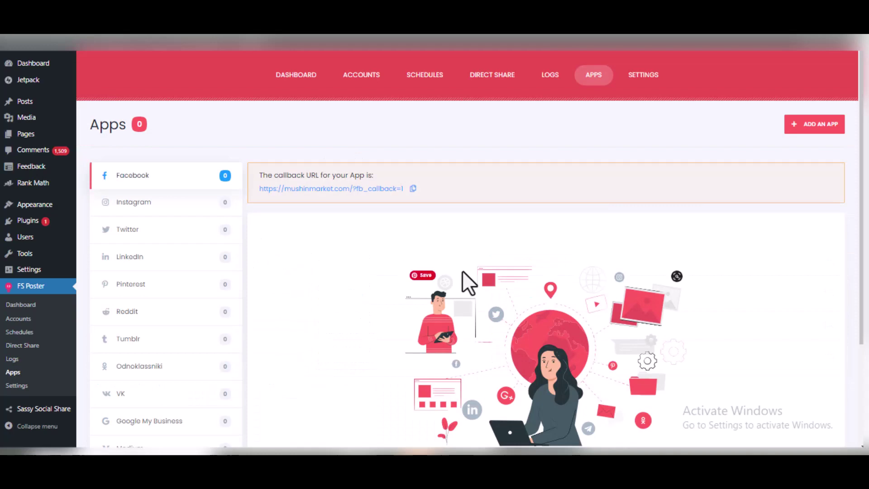
scroll(461, 280, "down", 3)
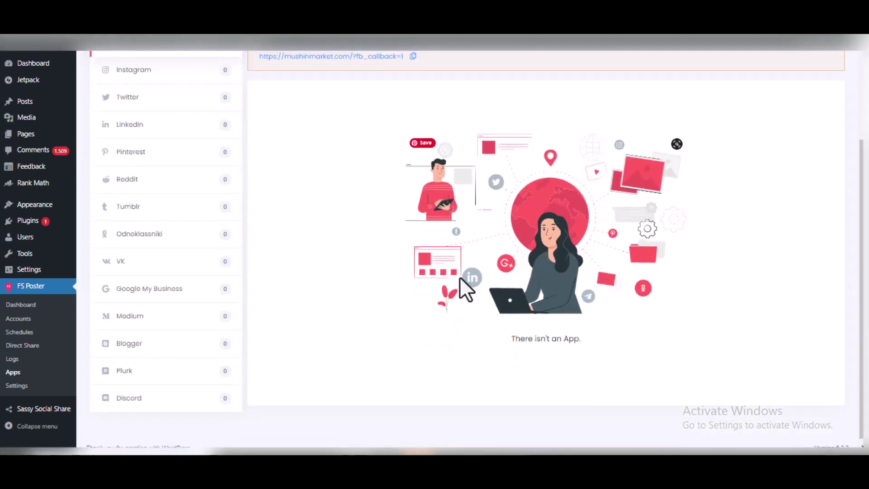
scroll(460, 276, "up", 3)
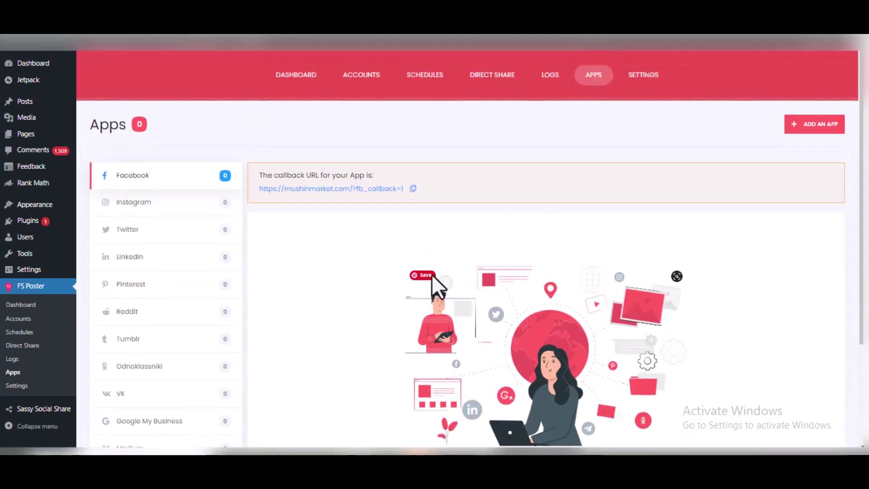
Step: Go to the plugin's Settings and examine the General settings from the allowed post types to the Cron Job options
left_click(646, 82)
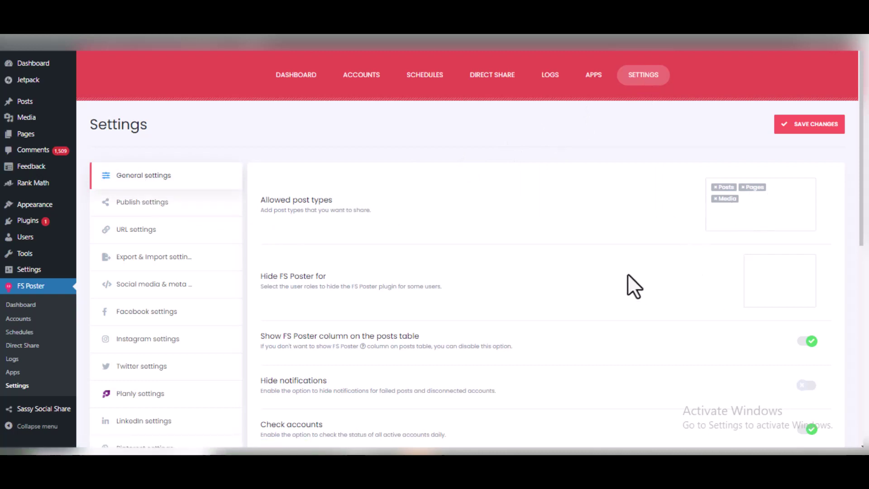
scroll(602, 263, "down", 5)
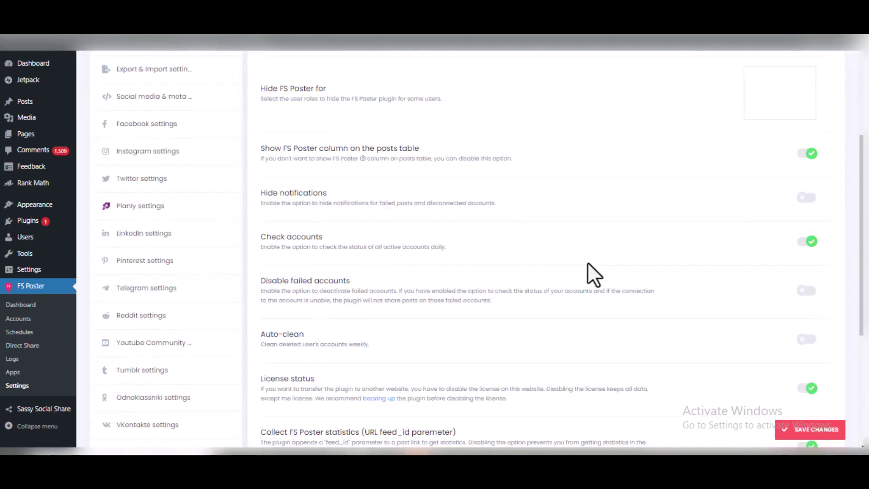
scroll(534, 256, "down", 3)
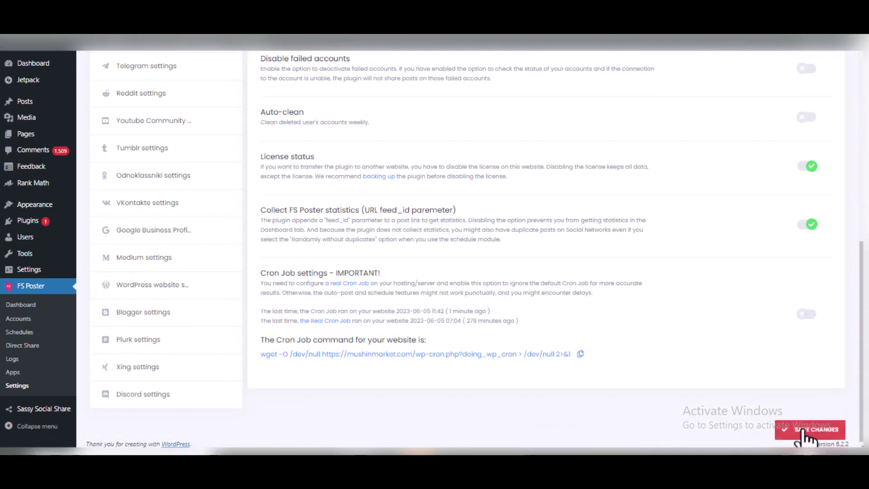
scroll(638, 383, "up", 8)
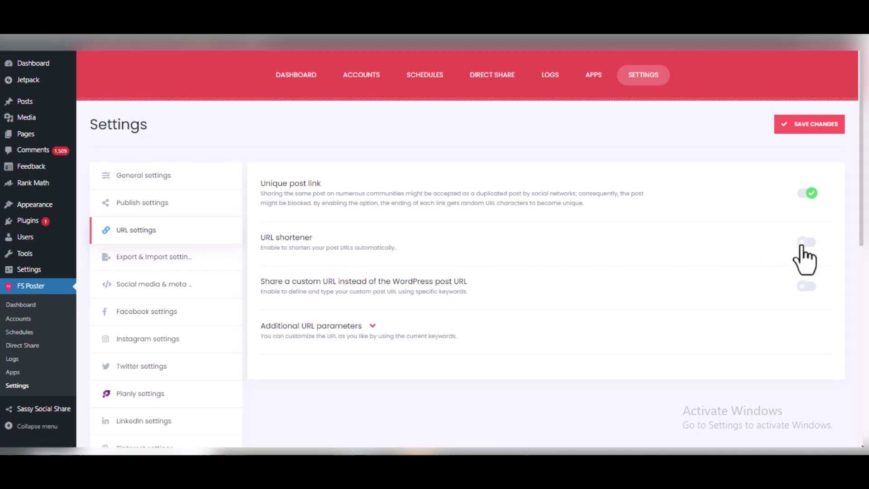
Step: In the URL settings, disable Unique post link and enable the URL shortener with Yourls as its service
left_click(808, 194)
left_click(806, 242)
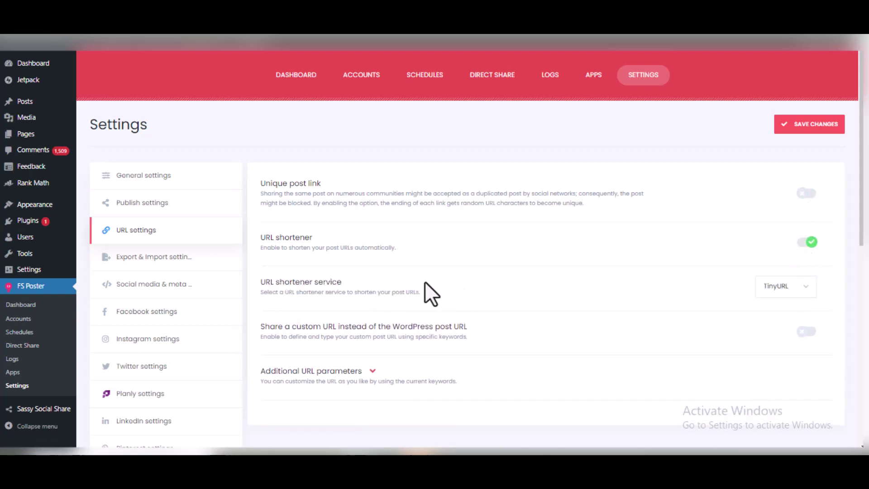
left_click(803, 290)
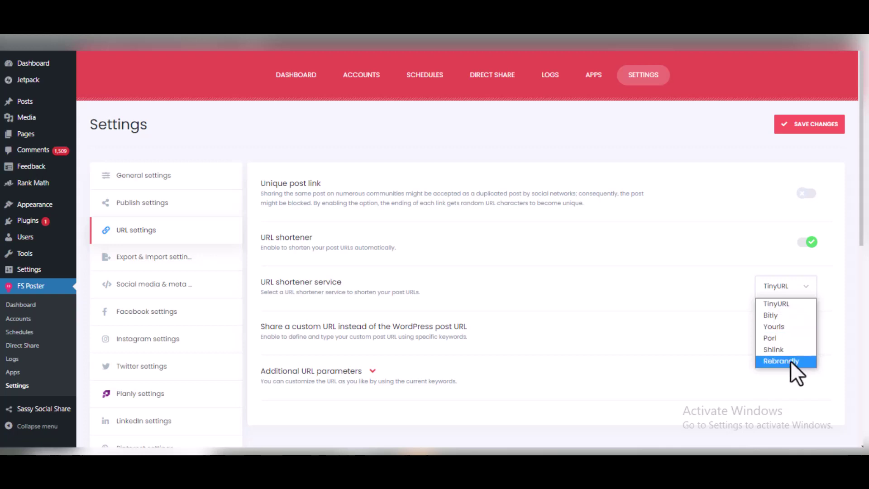
left_click(798, 326)
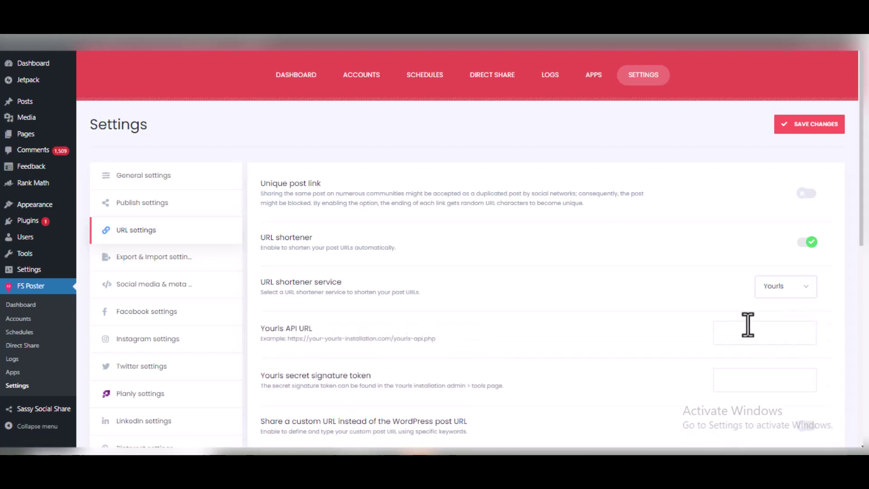
Step: Enable Unique post link again and disable the URL shortener in the URL settings
scroll(340, 380, "down", 5)
scroll(375, 362, "up", 4)
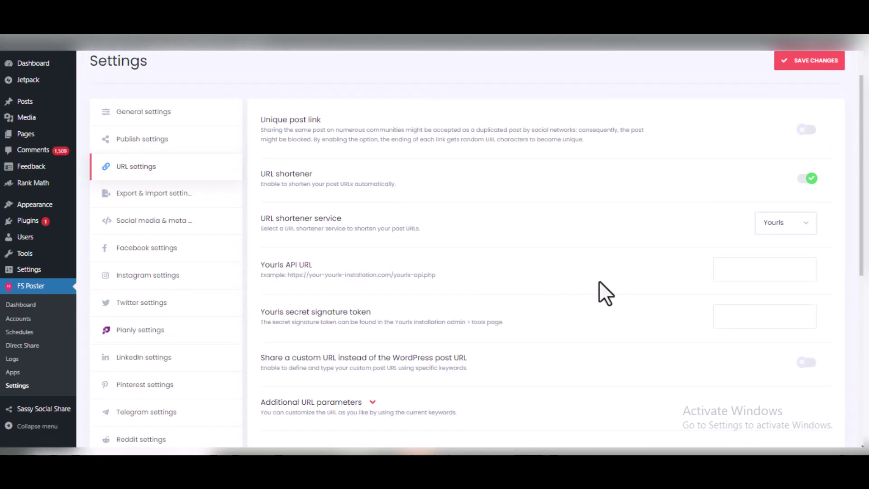
left_click(809, 132)
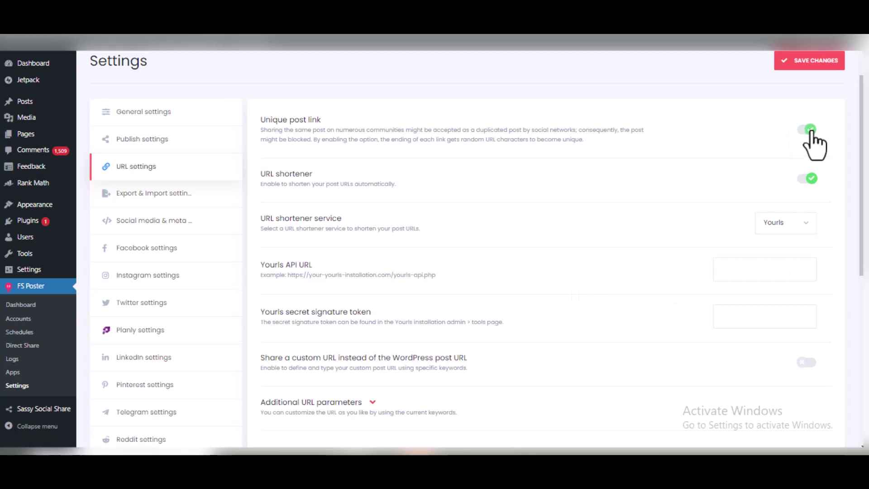
left_click(808, 180)
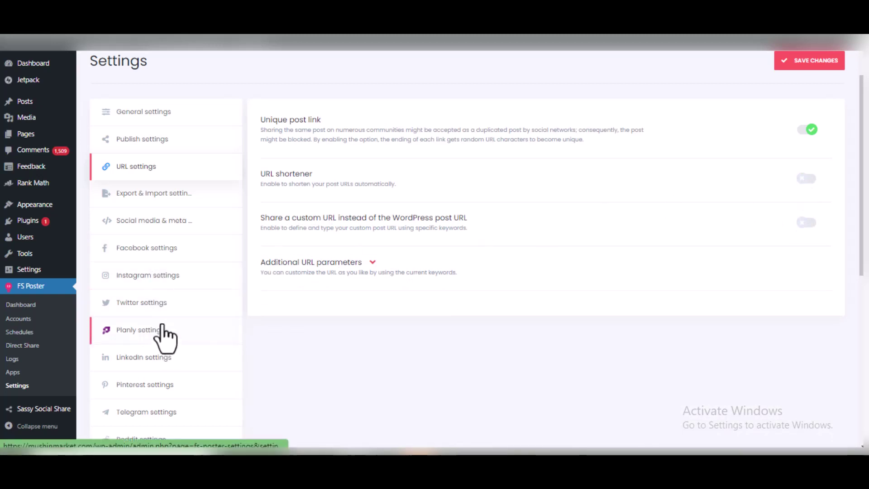
Step: Look through the list of settings categories for the individual social networks, through to Discord settings
scroll(154, 290, "down", 3)
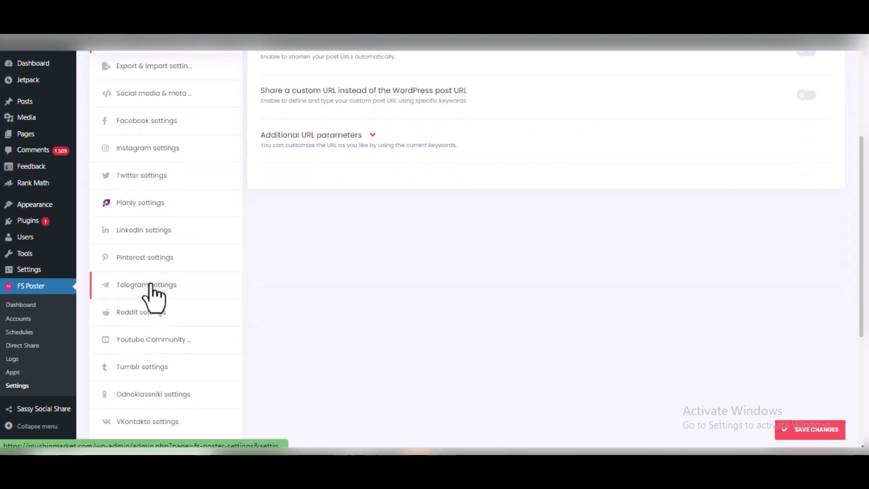
scroll(154, 290, "down", 4)
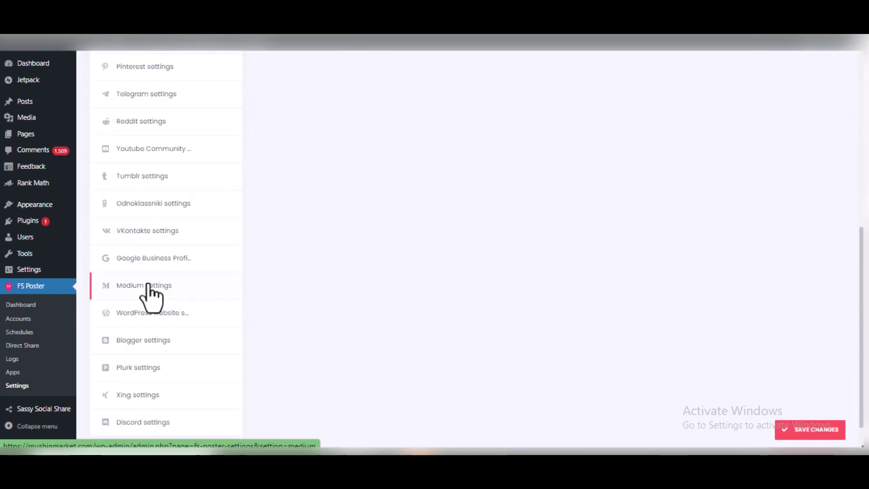
scroll(634, 141, "up", 6)
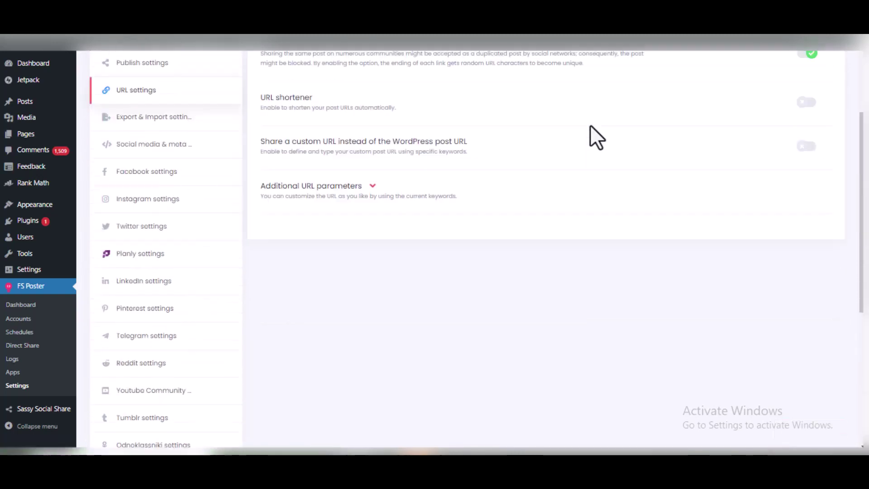
scroll(597, 138, "up", 3)
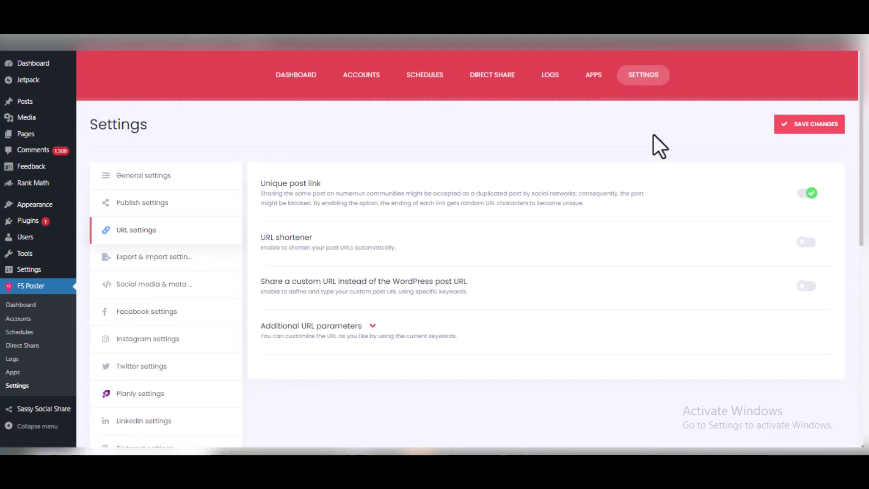